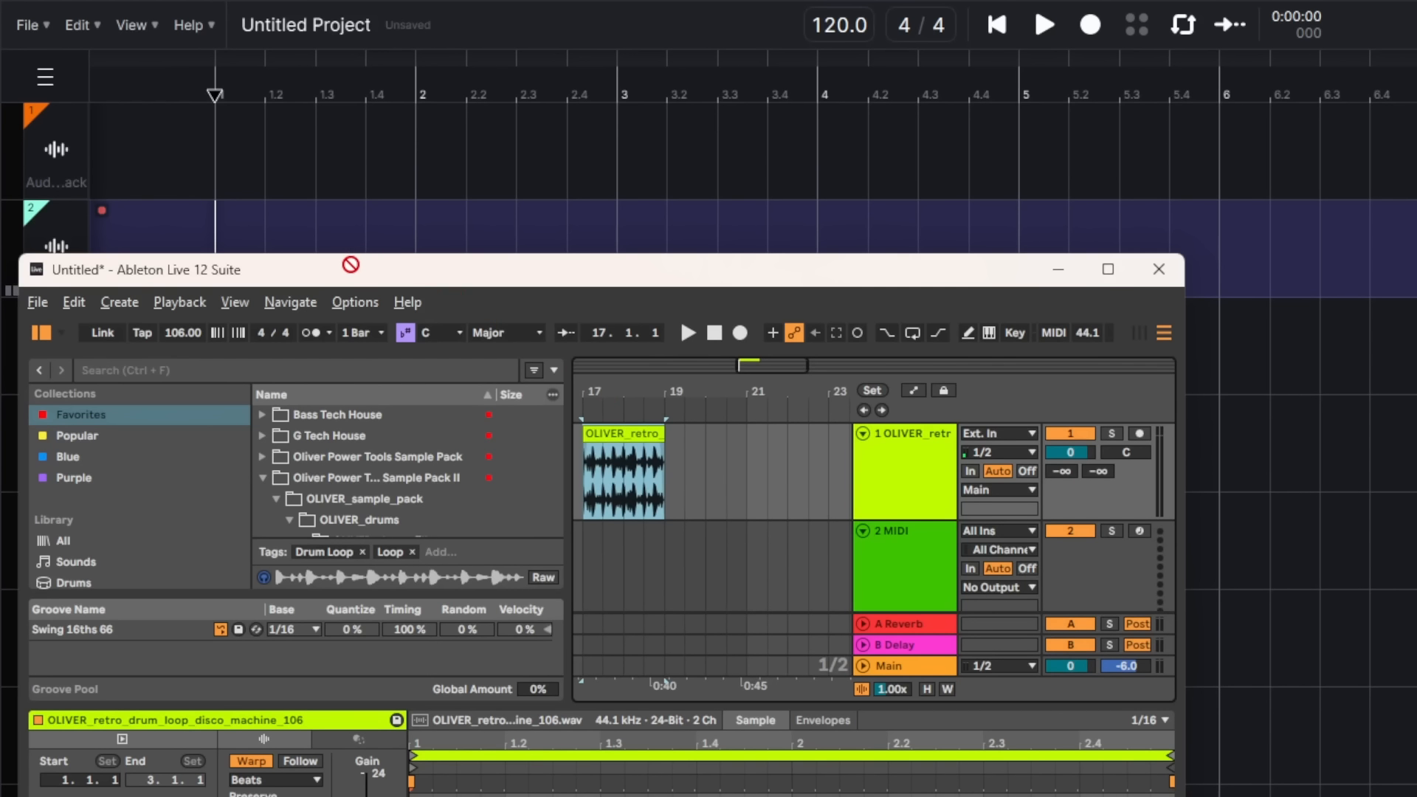
Step: Drag the OLIVER_retro_drum_loop_disco_machine_106 clip from Ableton onto track 2 of the browser DAW
drag(351, 264, 216, 229)
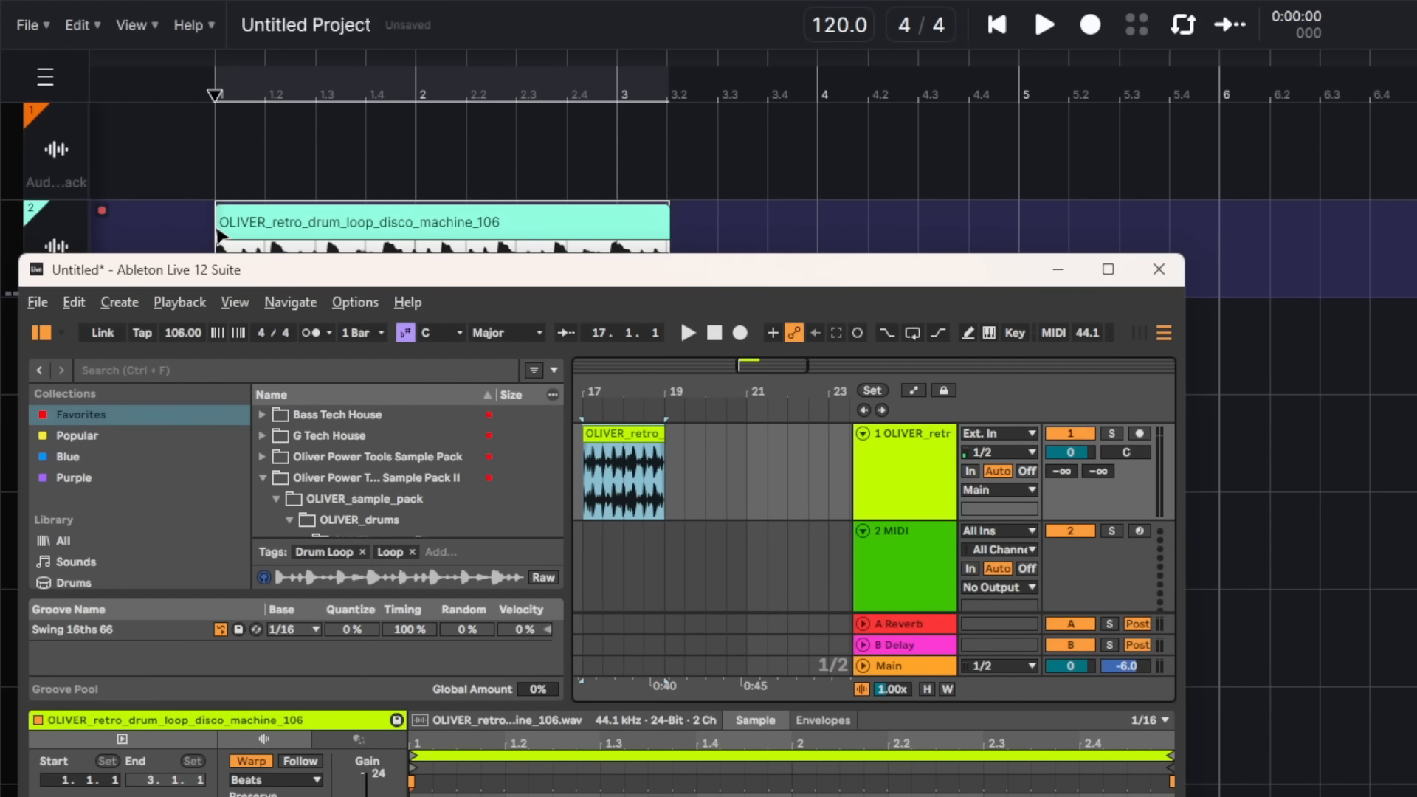
click(840, 29)
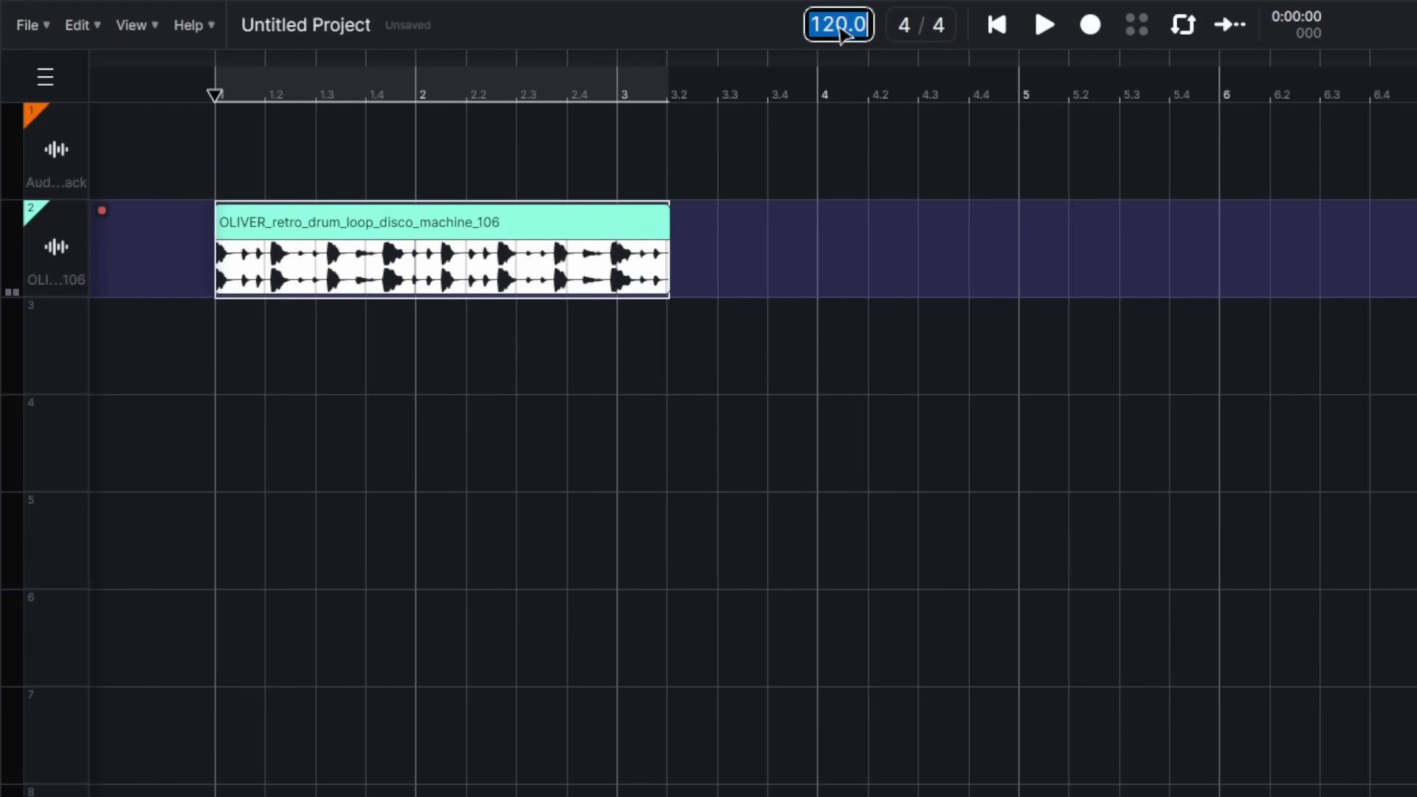
Step: Set the project tempo to 106 and open AI Tools > Add a Layer for the drum clip
text(106)
key(Return)
right_click(544, 235)
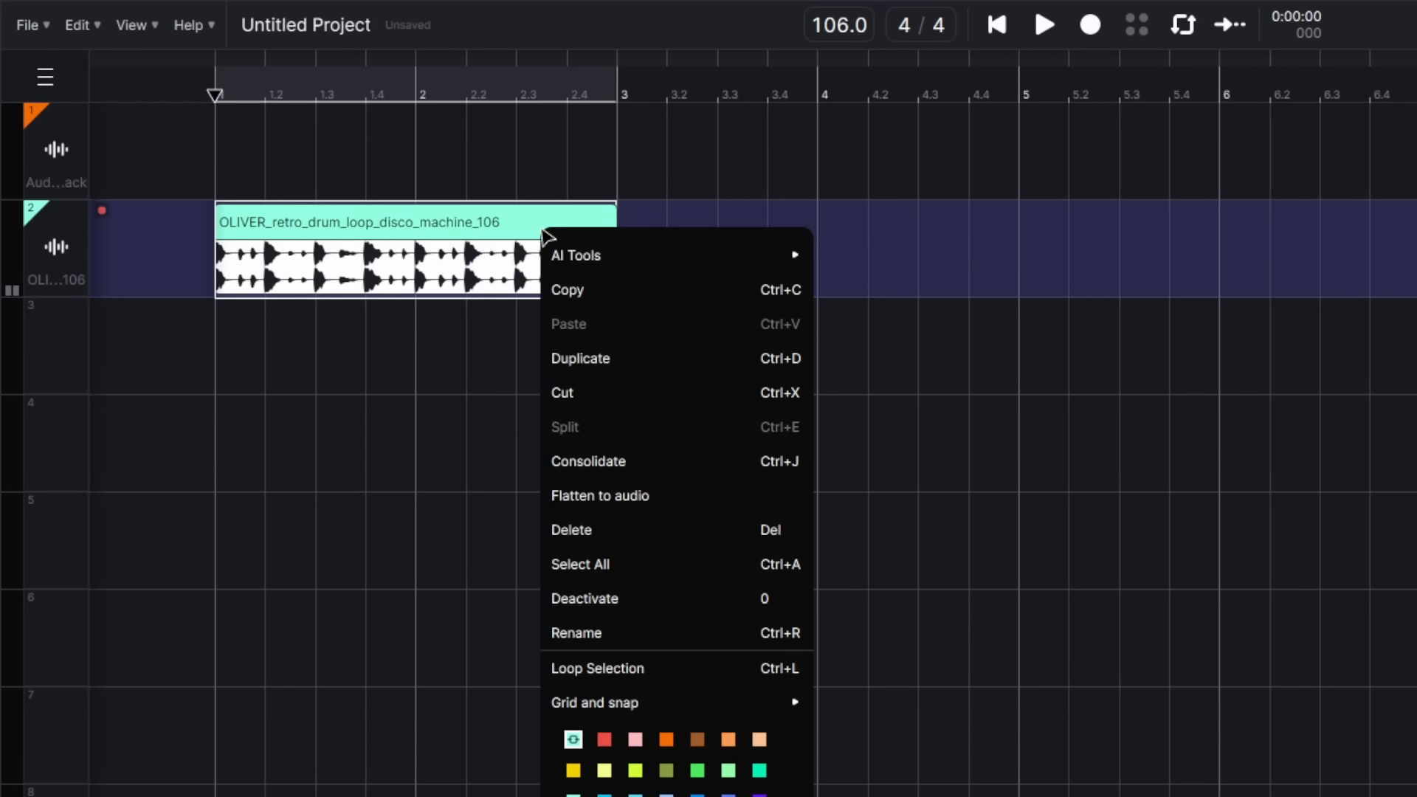
mouse_move(610, 259)
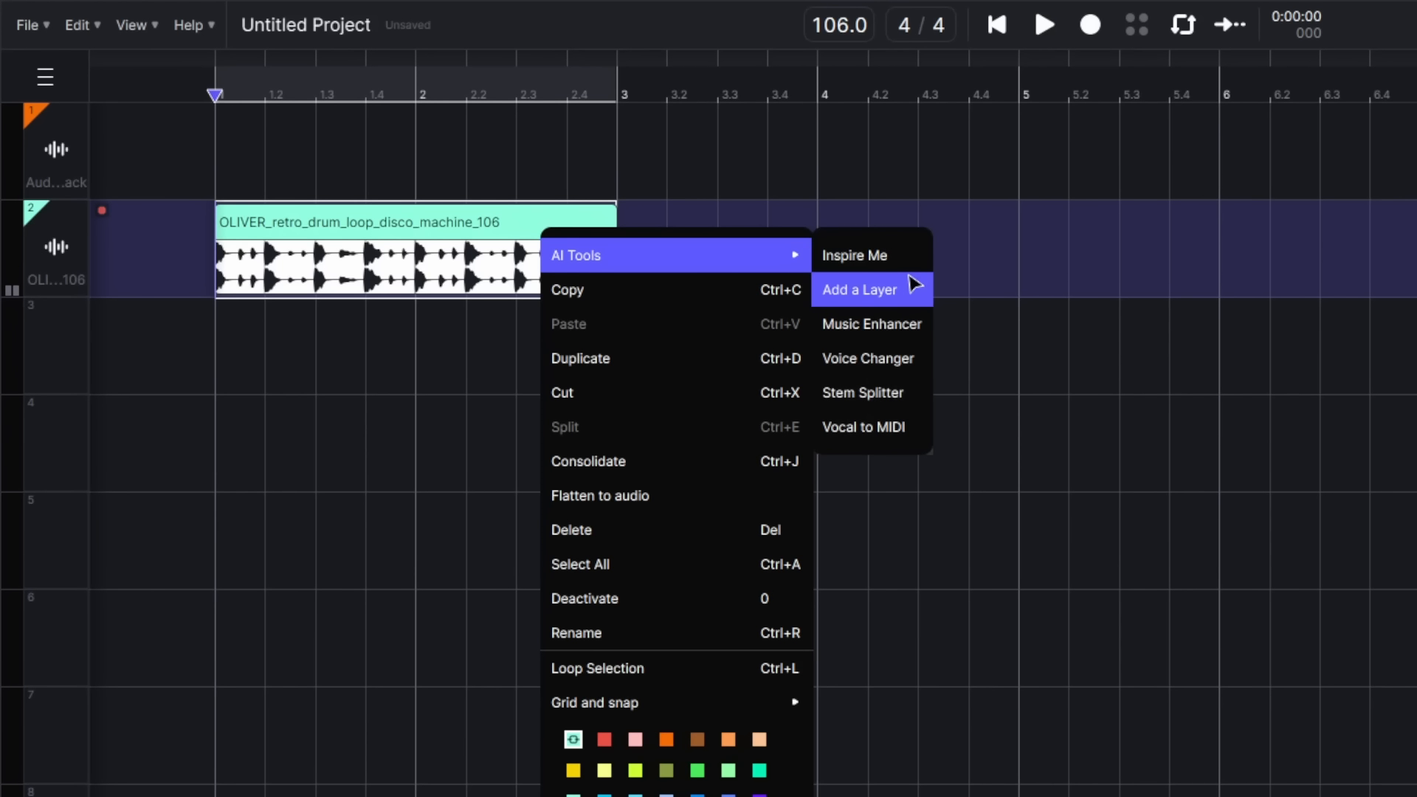
click(912, 285)
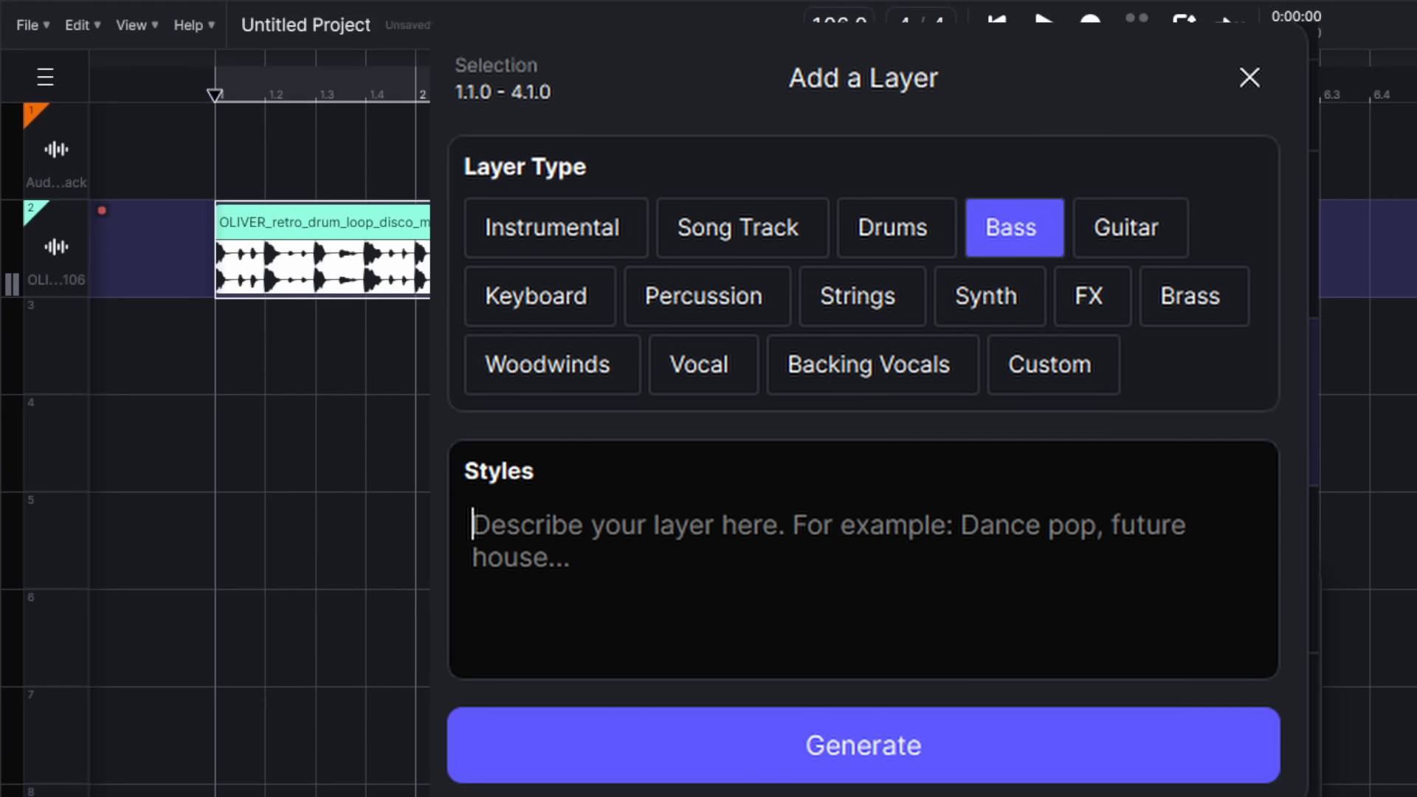
Step: Replace the 'House Bass' style with a slap bass style and generate the bass layer
text(House Bass)
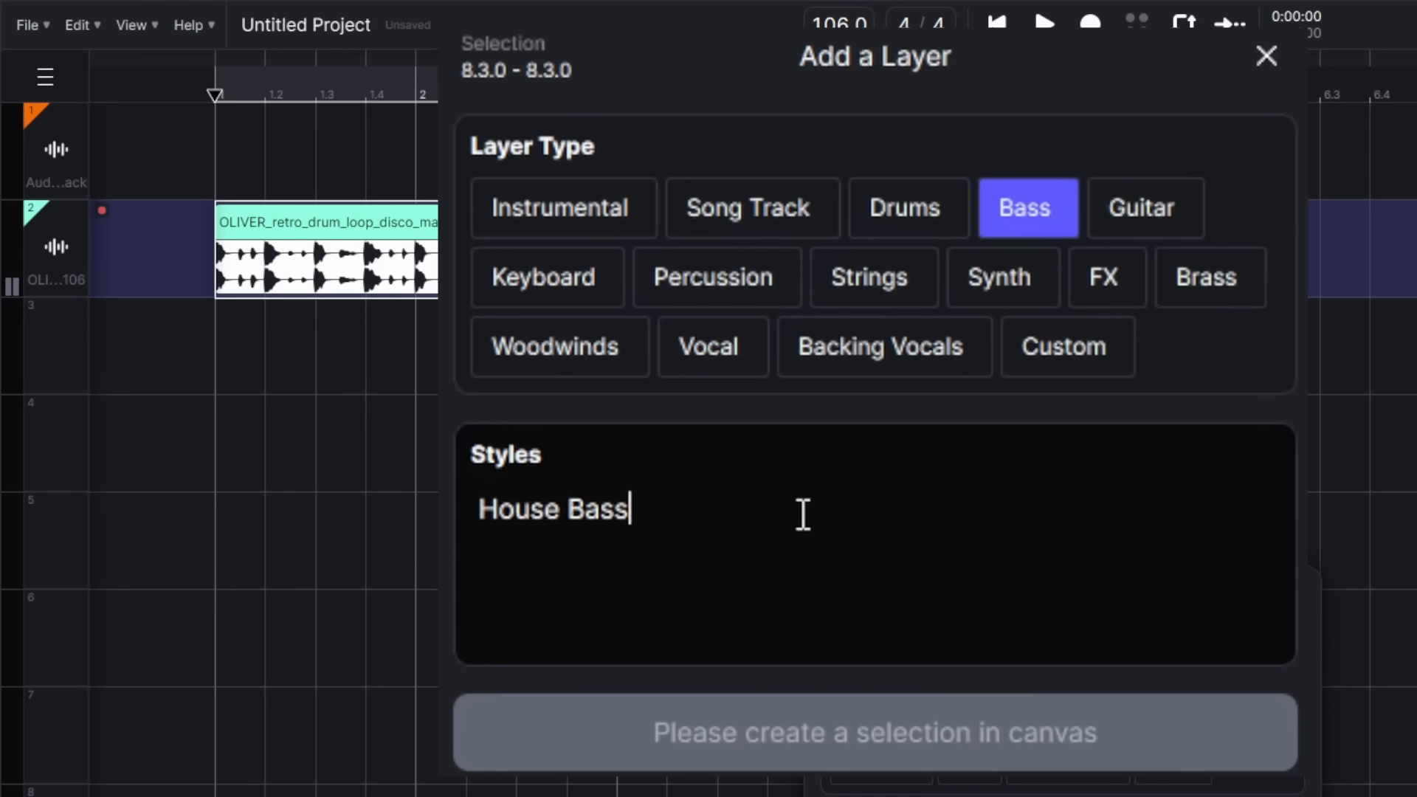
key(BackSpace)
key(BackSpace)
key(BackSpace)
key(BackSpace)
key(BackSpace)
key(BackSpace)
key(BackSpace)
key(BackSpace)
key(BackSpace)
text(Sl)
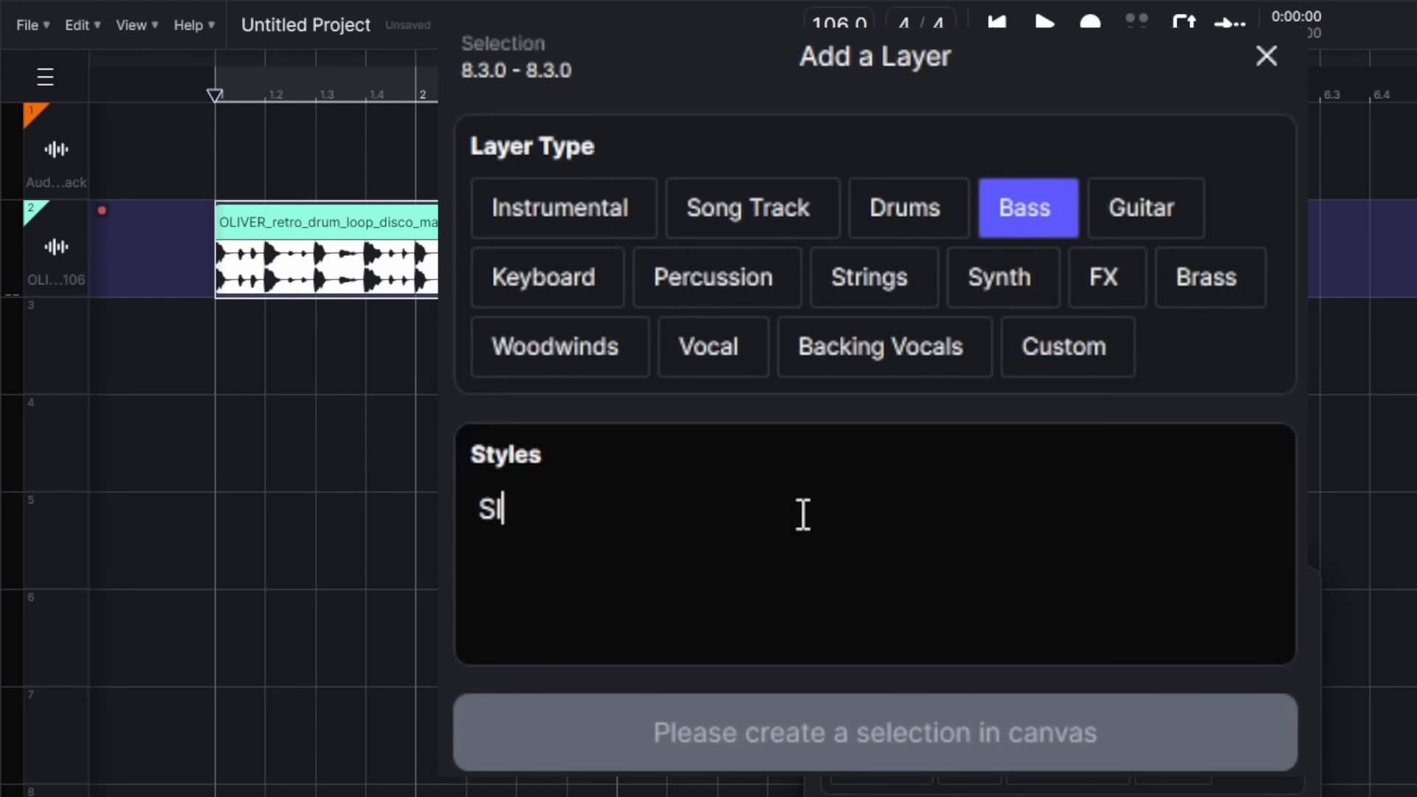
text(ap Bas)
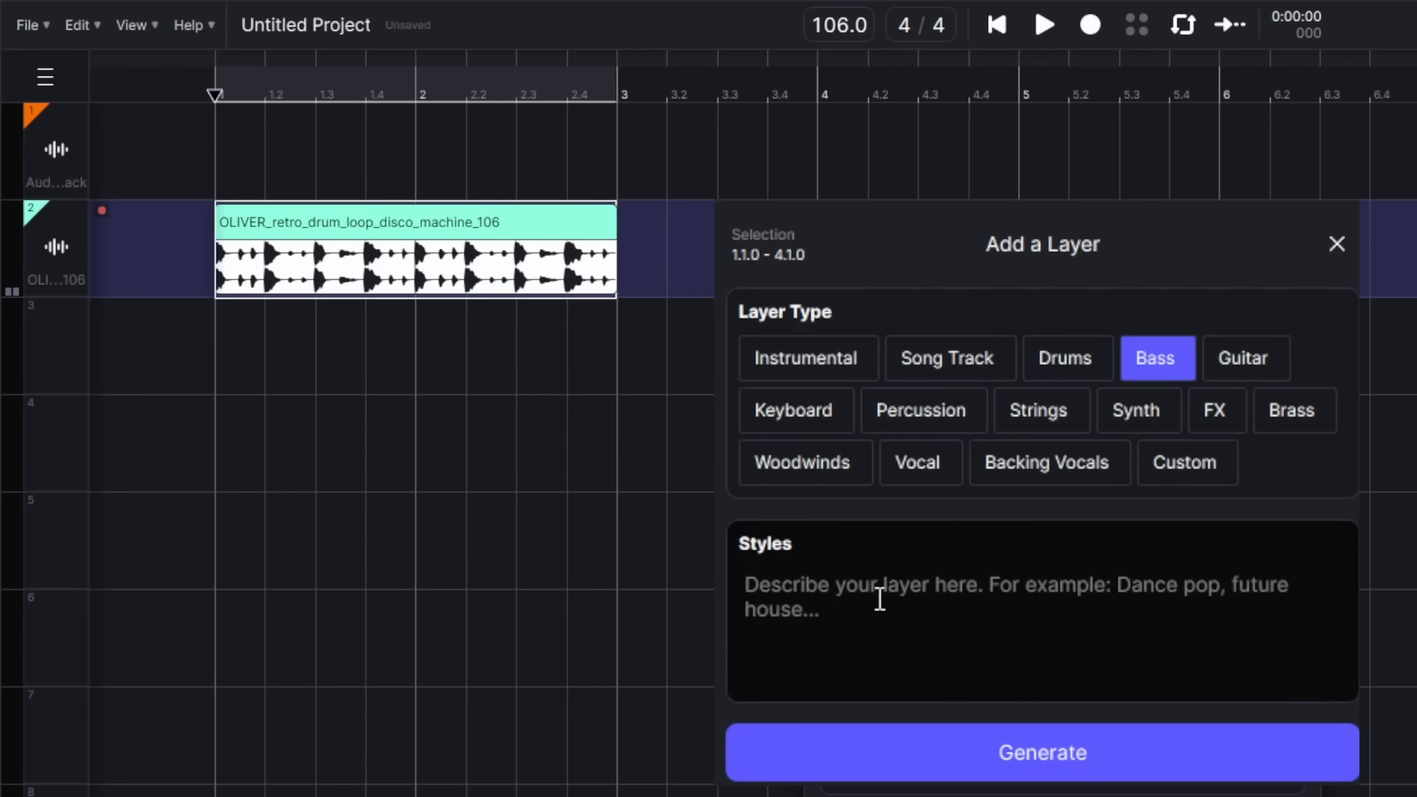
click(1123, 756)
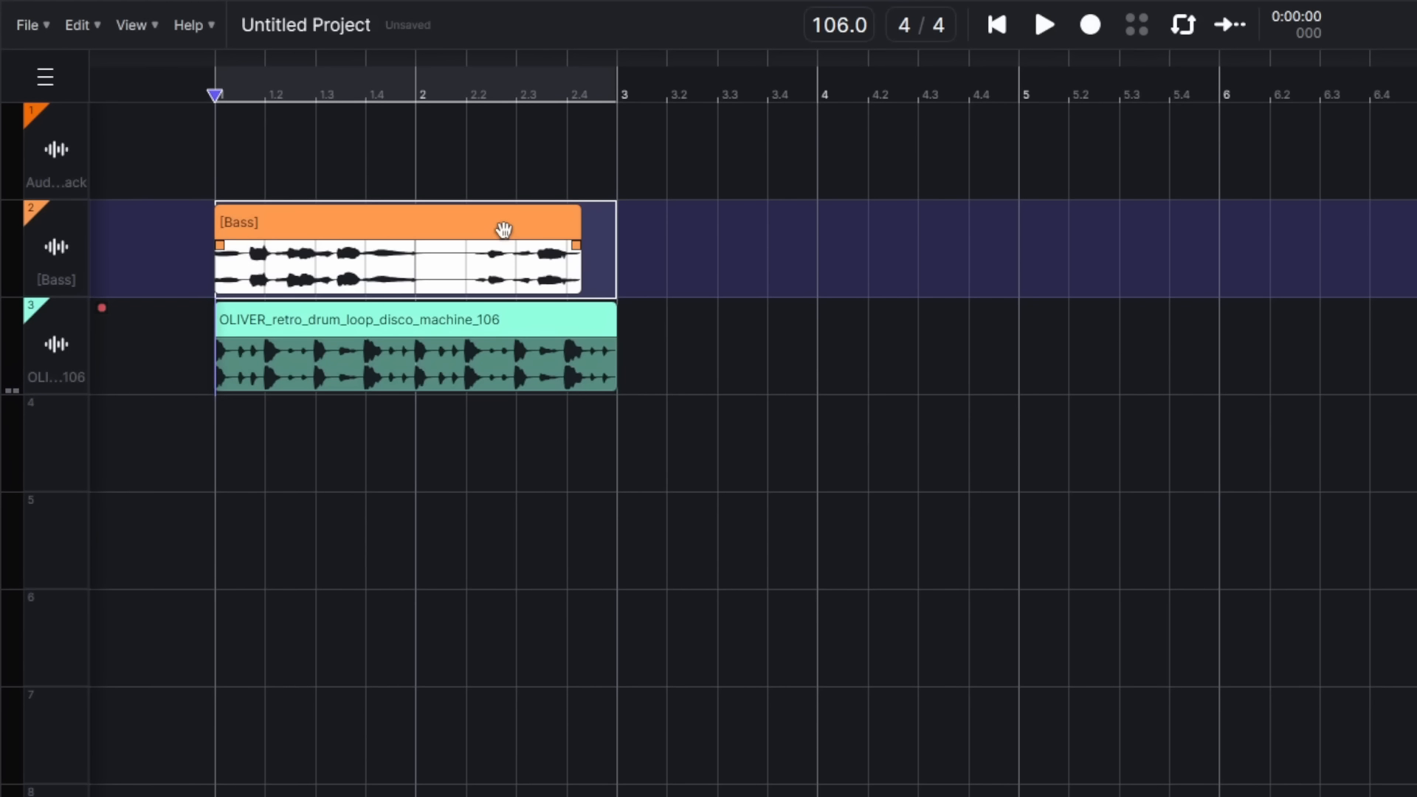
Step: Play the bass and drums from around bar 2.2, then select track 4's full length
key(space)
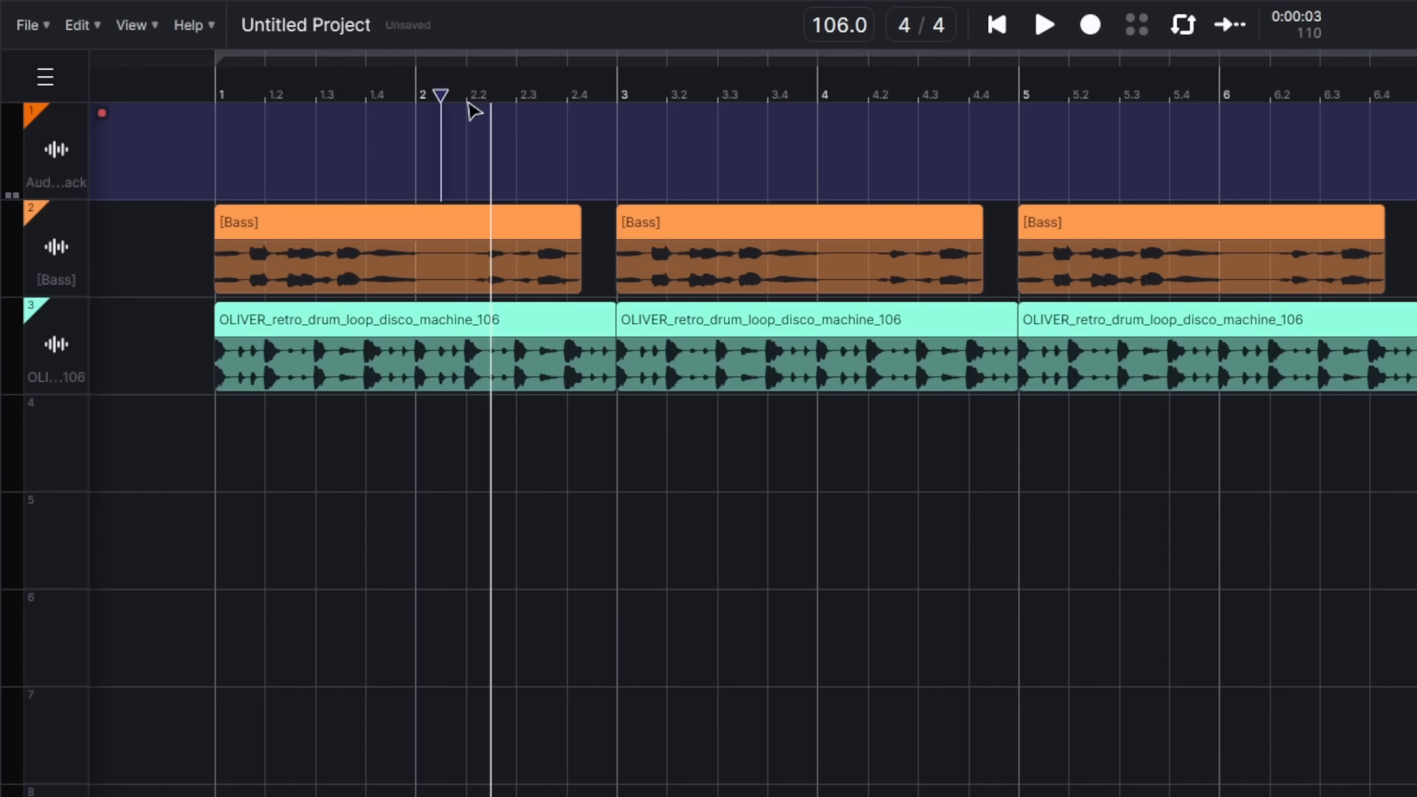
click(481, 115)
key(space)
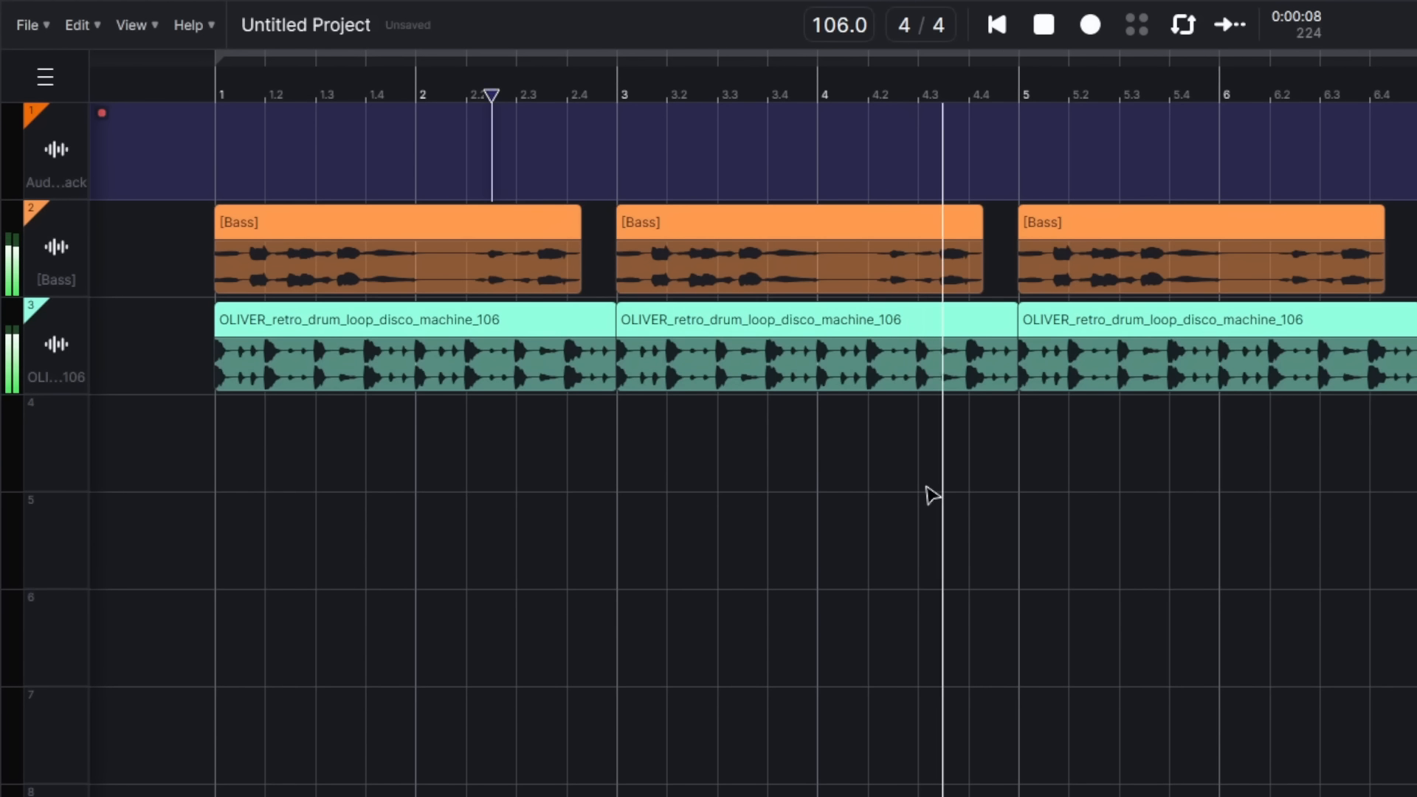
key(space)
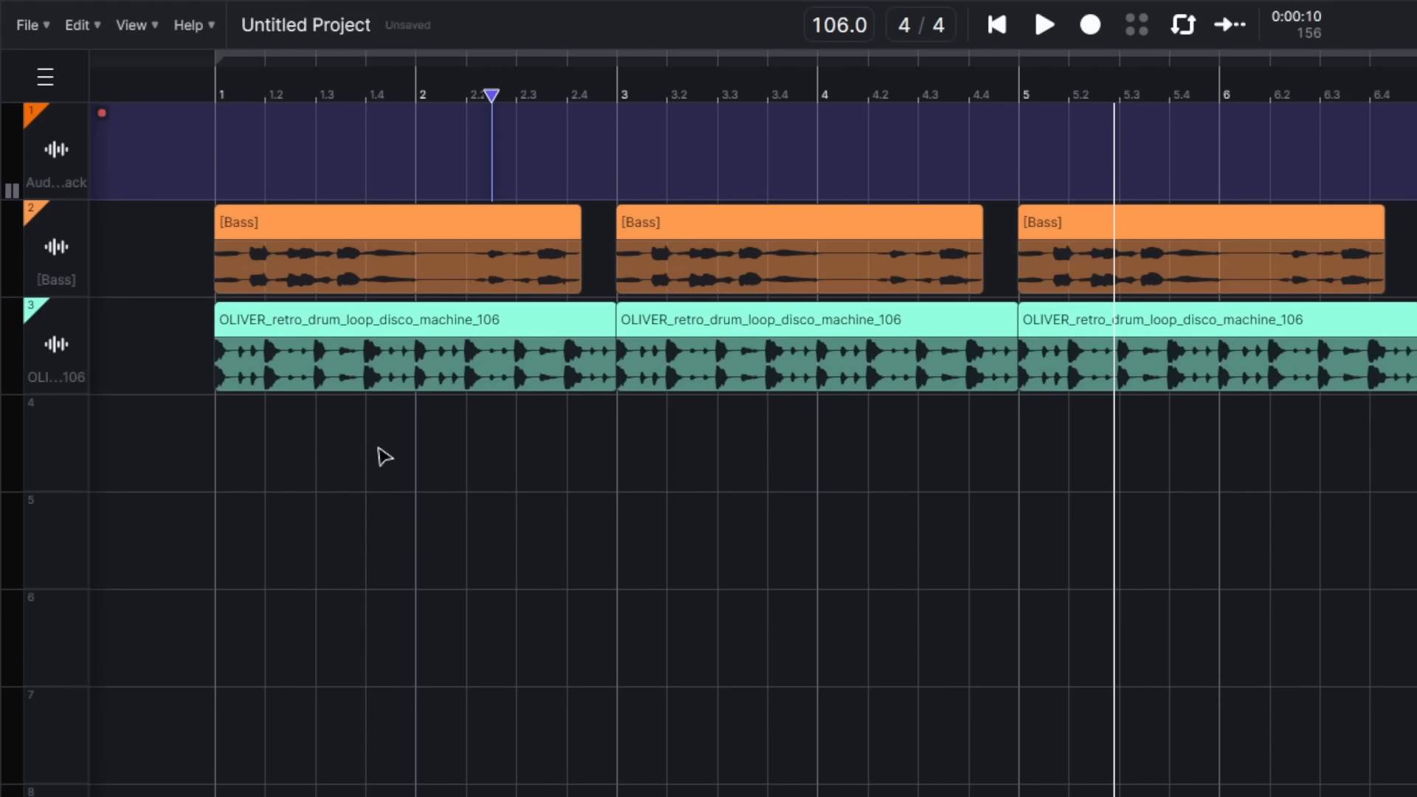
right_click(312, 448)
drag(311, 452, 1413, 413)
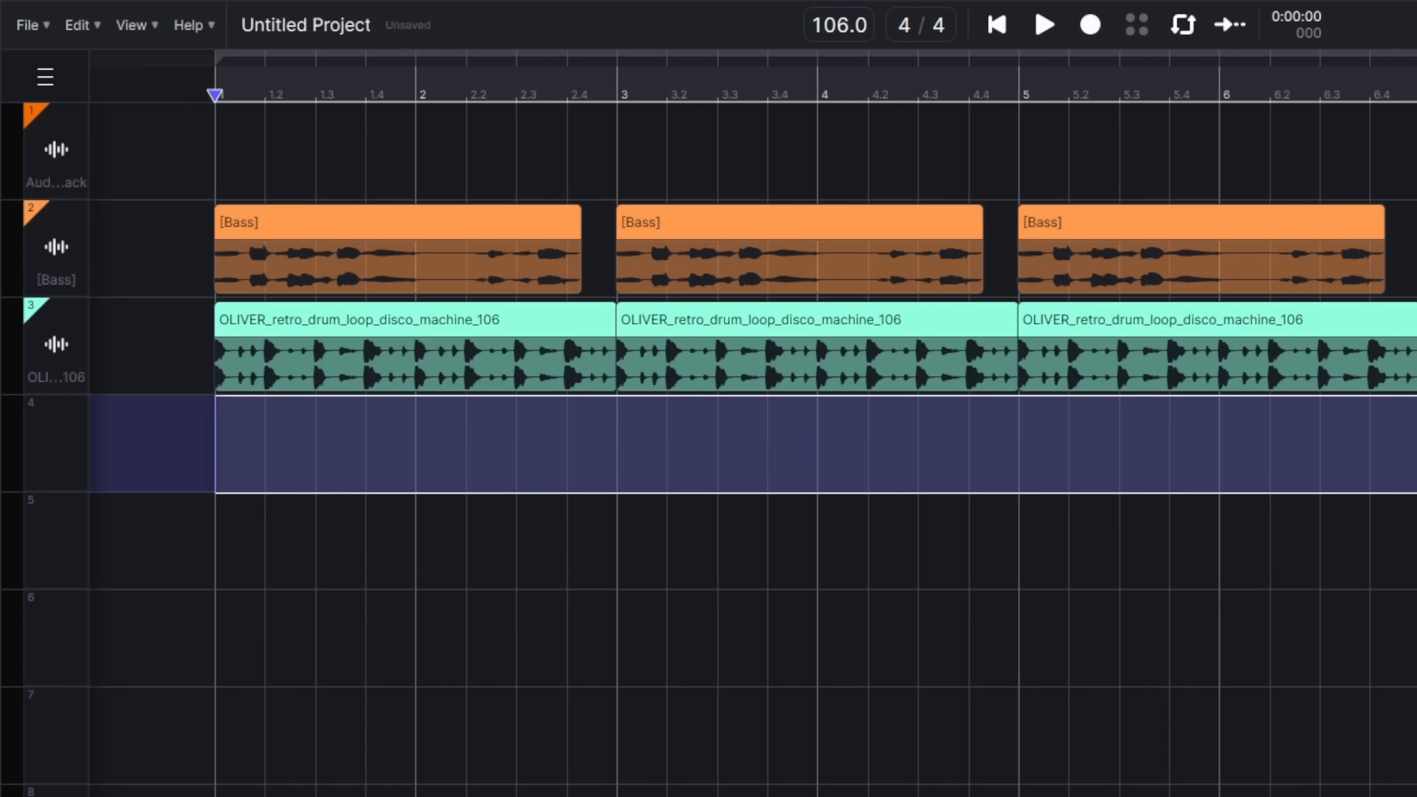
Step: Generate an AI Guitar layer over the selected track 4 range via AI Tools > Add a Layer
right_click(479, 459)
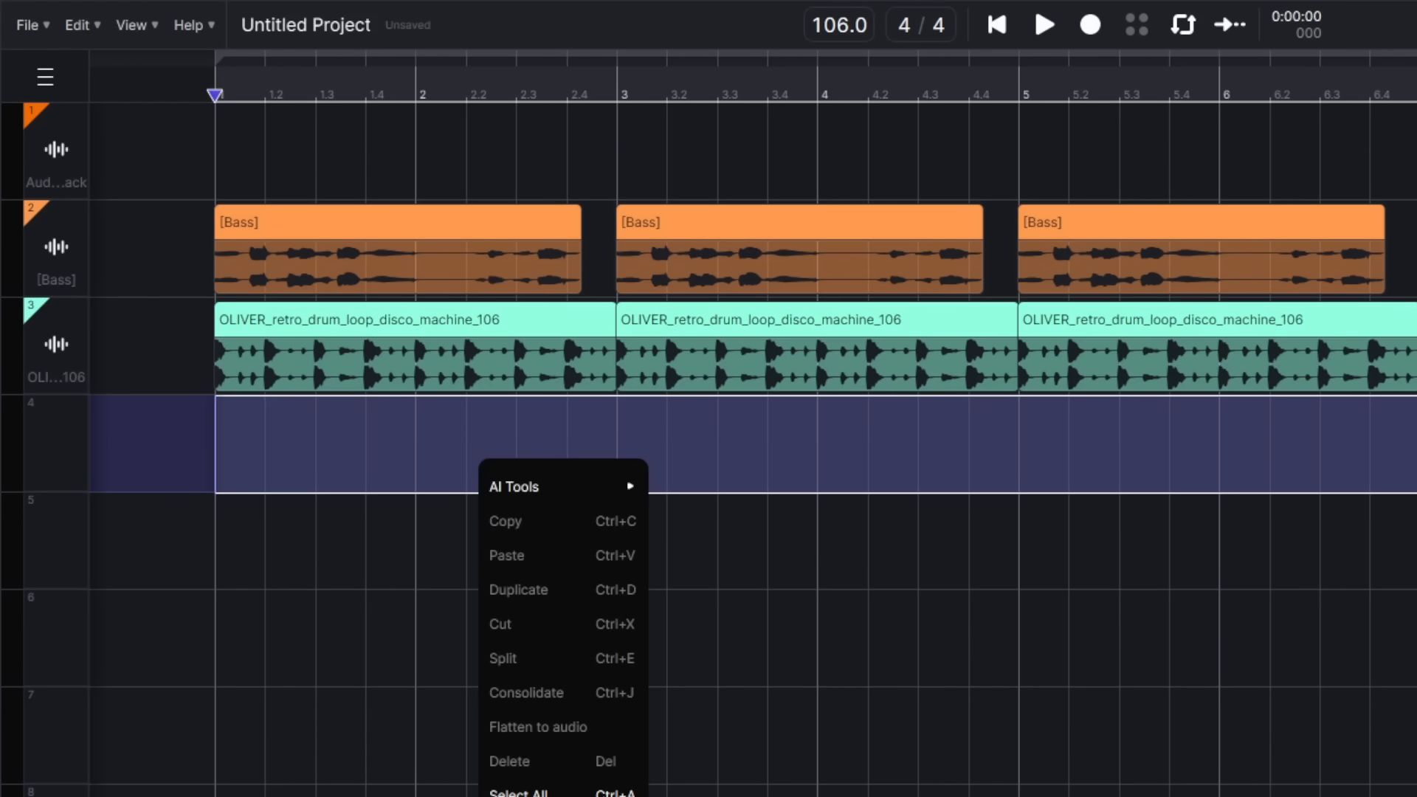
mouse_move(620, 487)
click(715, 519)
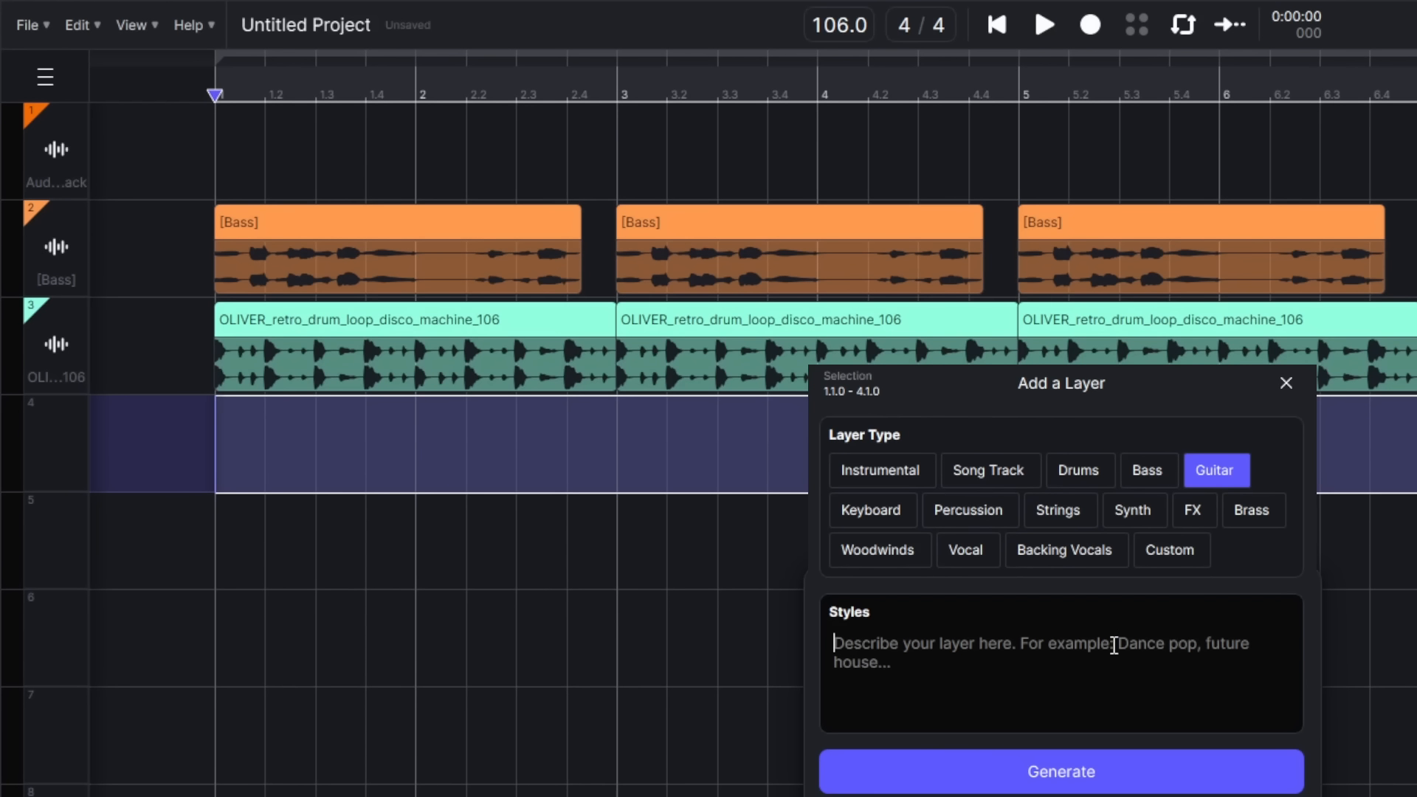
click(1111, 771)
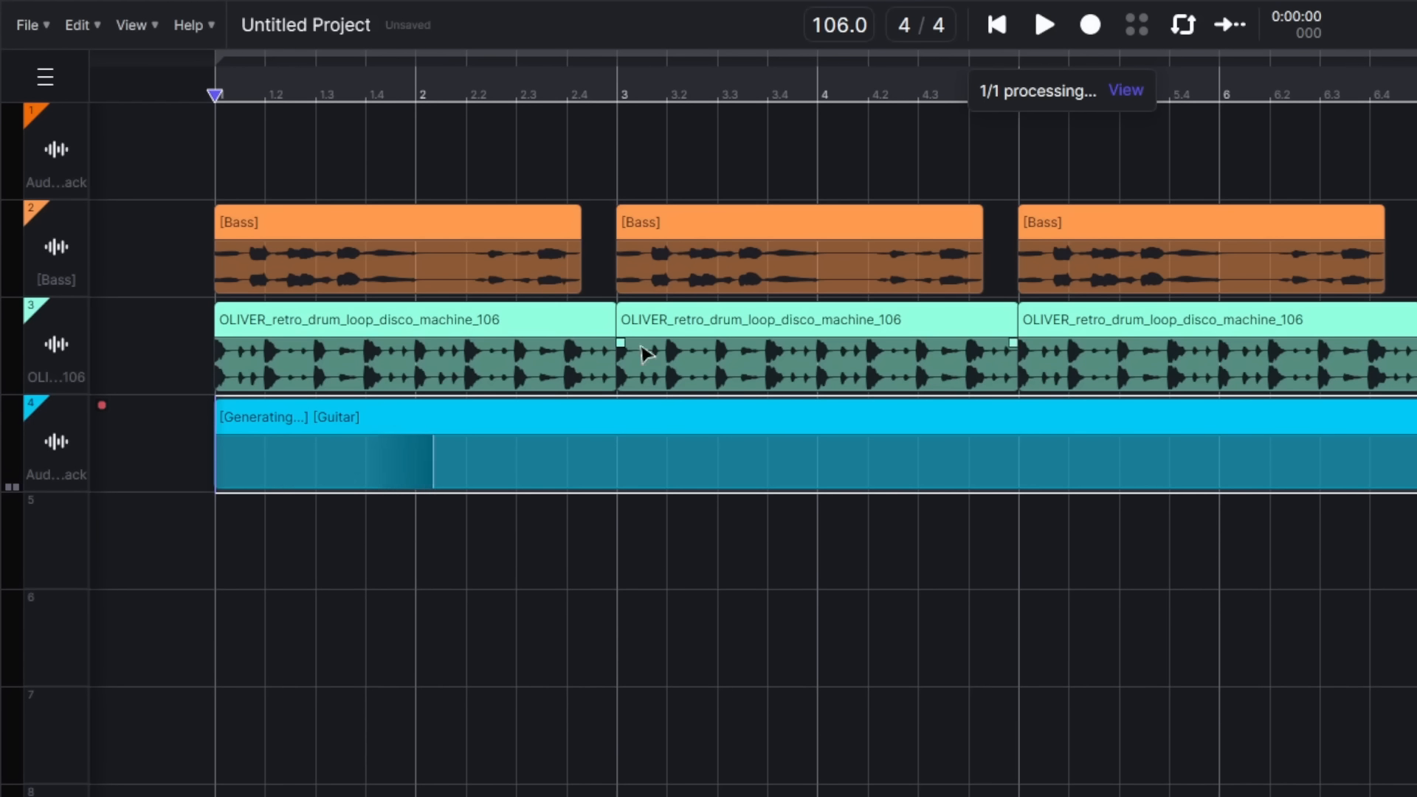
Step: Select the full range of track 5 and open AI Tools > Add a Layer for it
drag(221, 531, 1391, 546)
right_click(1104, 544)
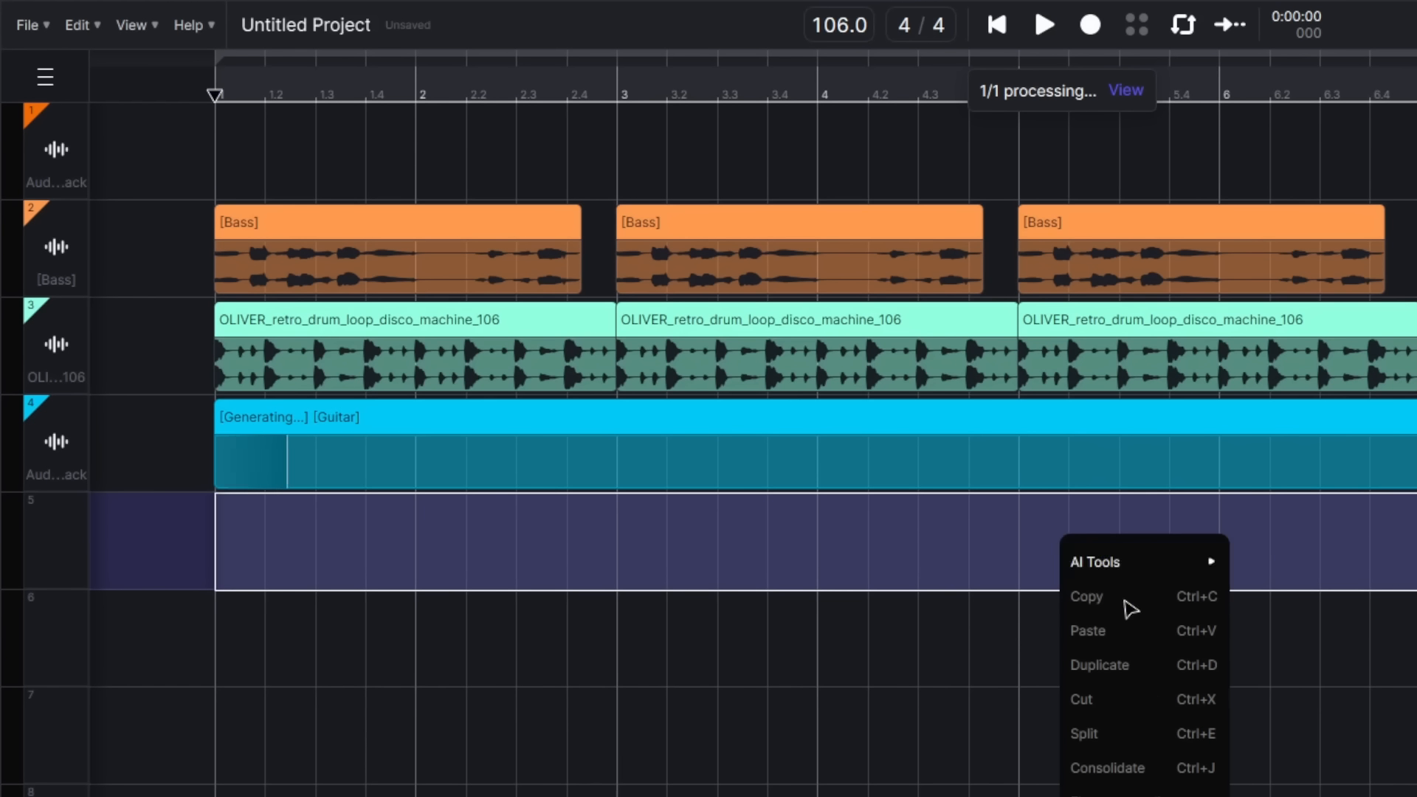
mouse_move(1126, 565)
click(1262, 594)
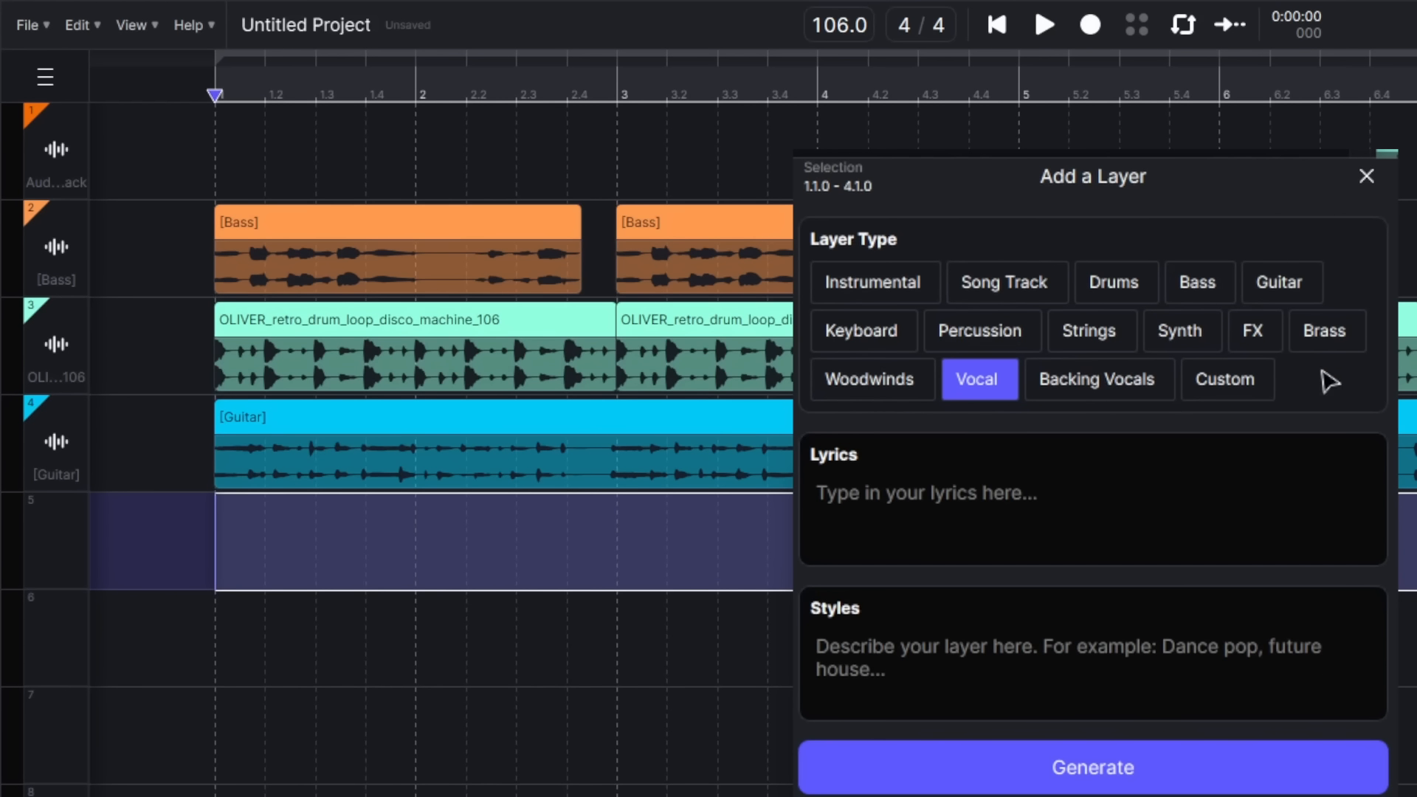
Step: Paste the song lyrics into the lyrics field and generate the Vocal layer
click(958, 524)
key(ctrl+v)
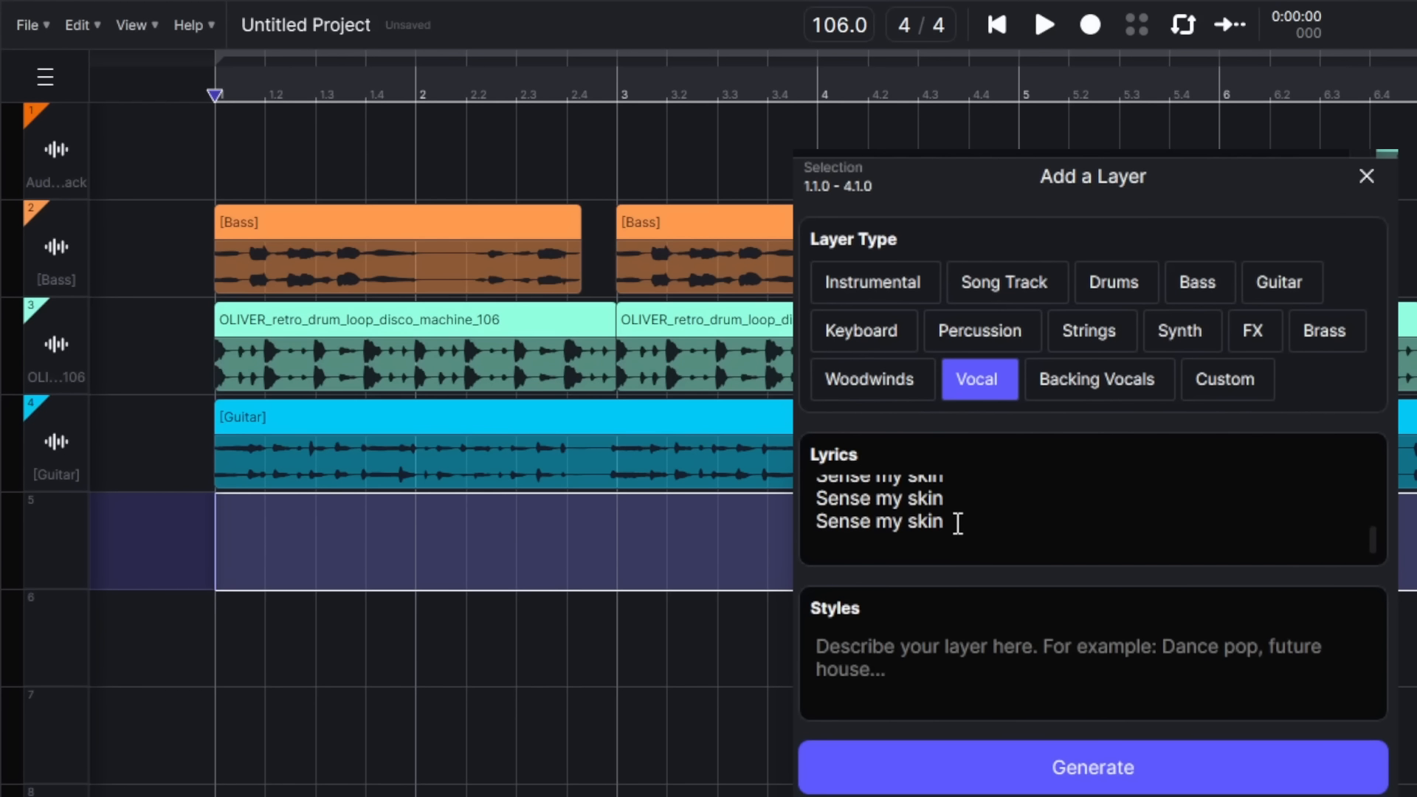
scroll(989, 524, up, 5)
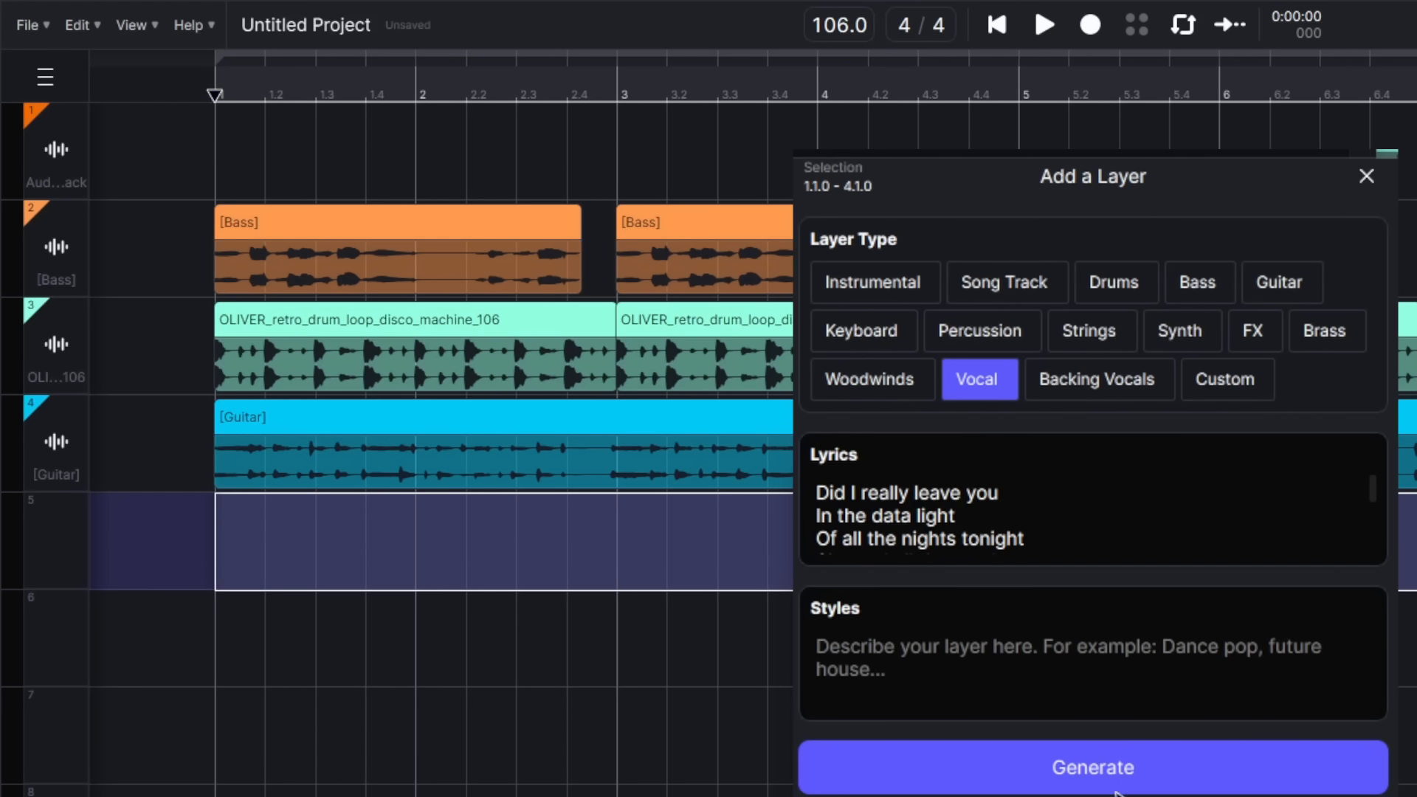
click(1043, 775)
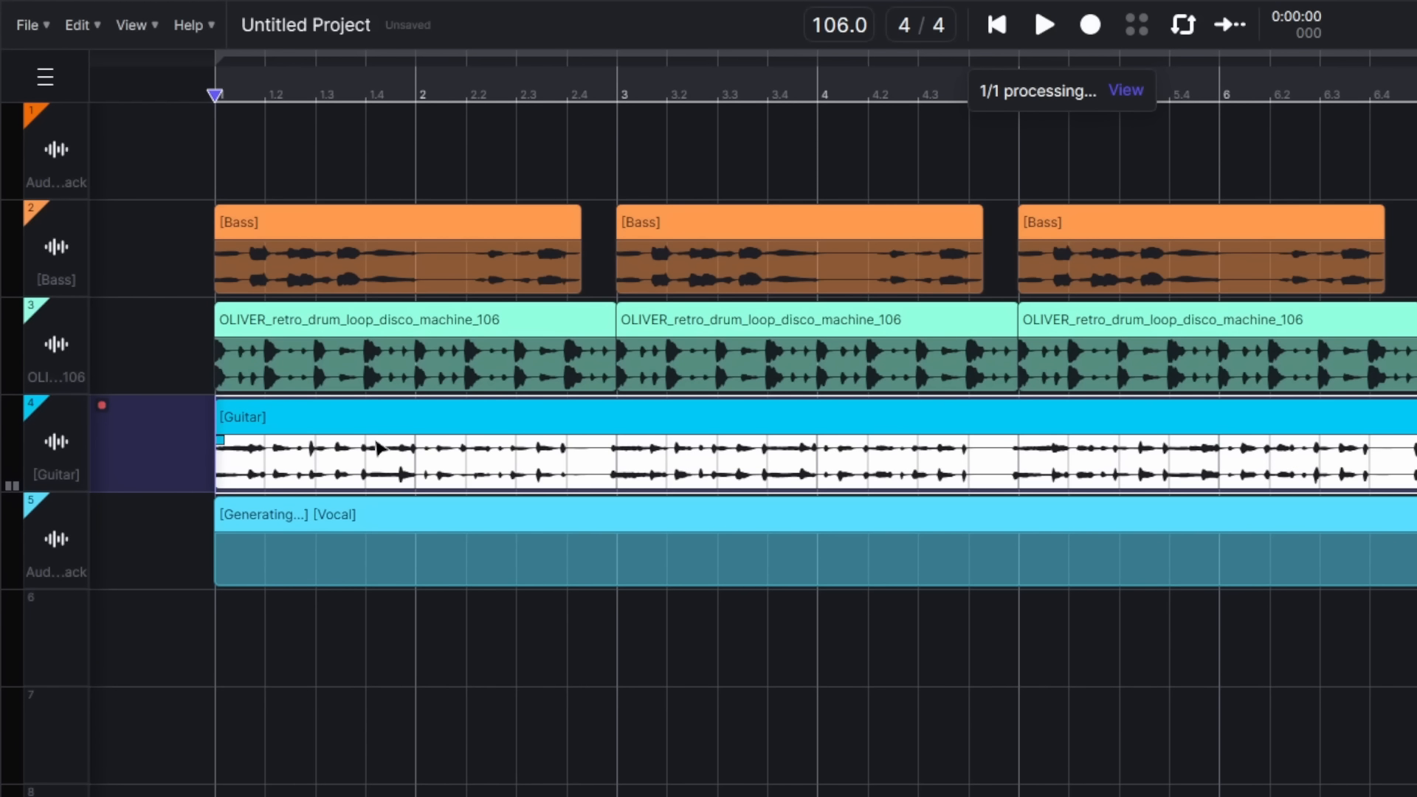
Step: Delete bars 2.4–3 and 4.4–5 from the Guitar clip, then select the finished Vocal clip
key(space)
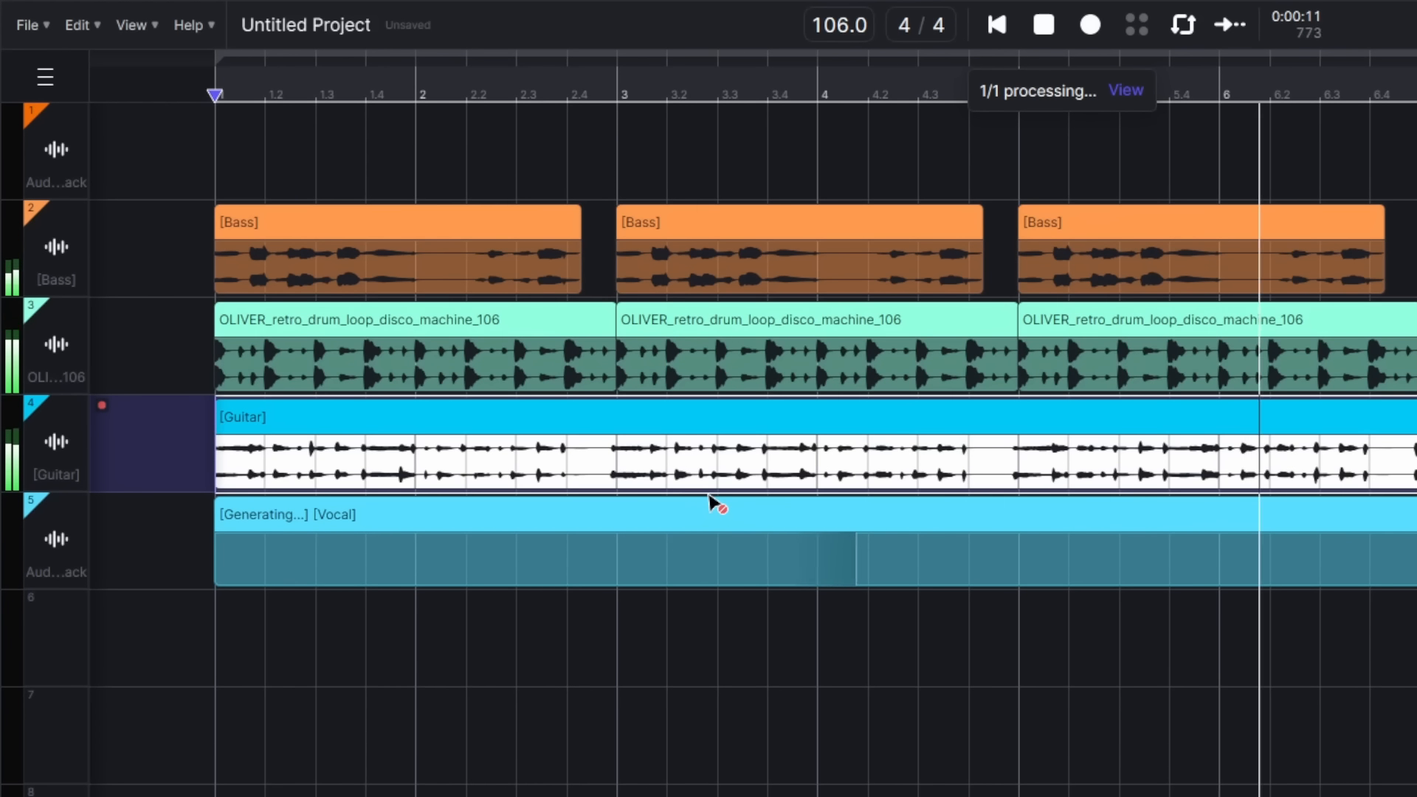
click(594, 470)
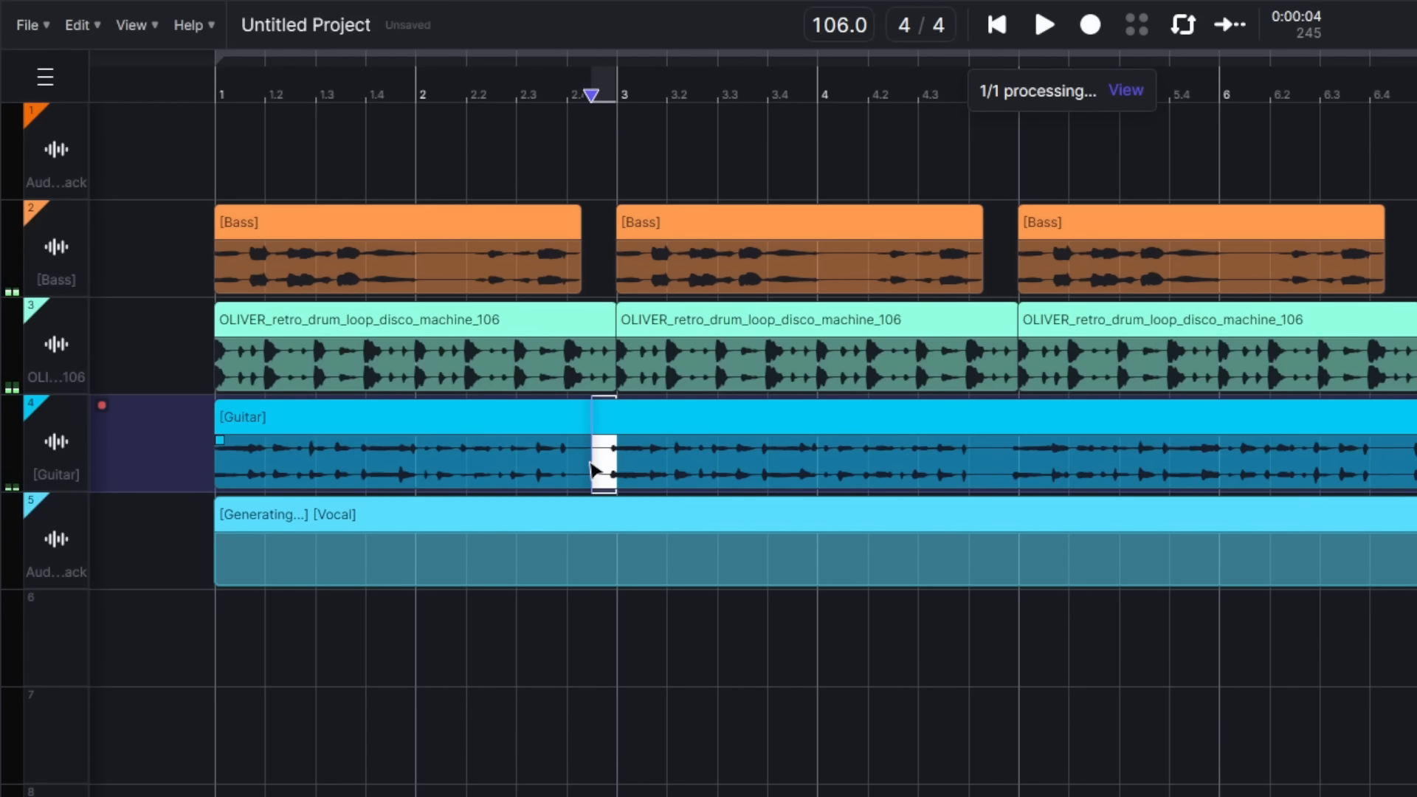
key(Delete)
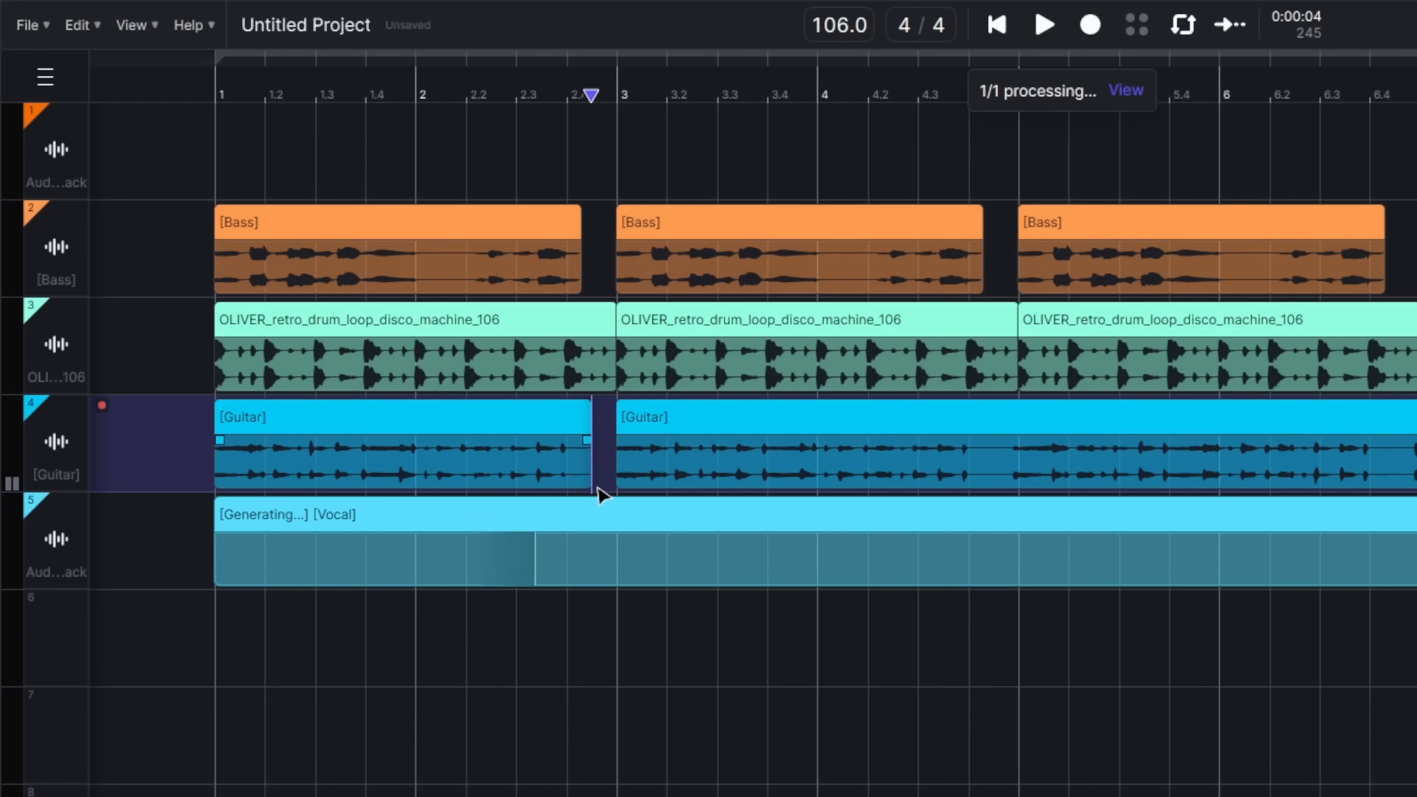
drag(992, 472, 1015, 466)
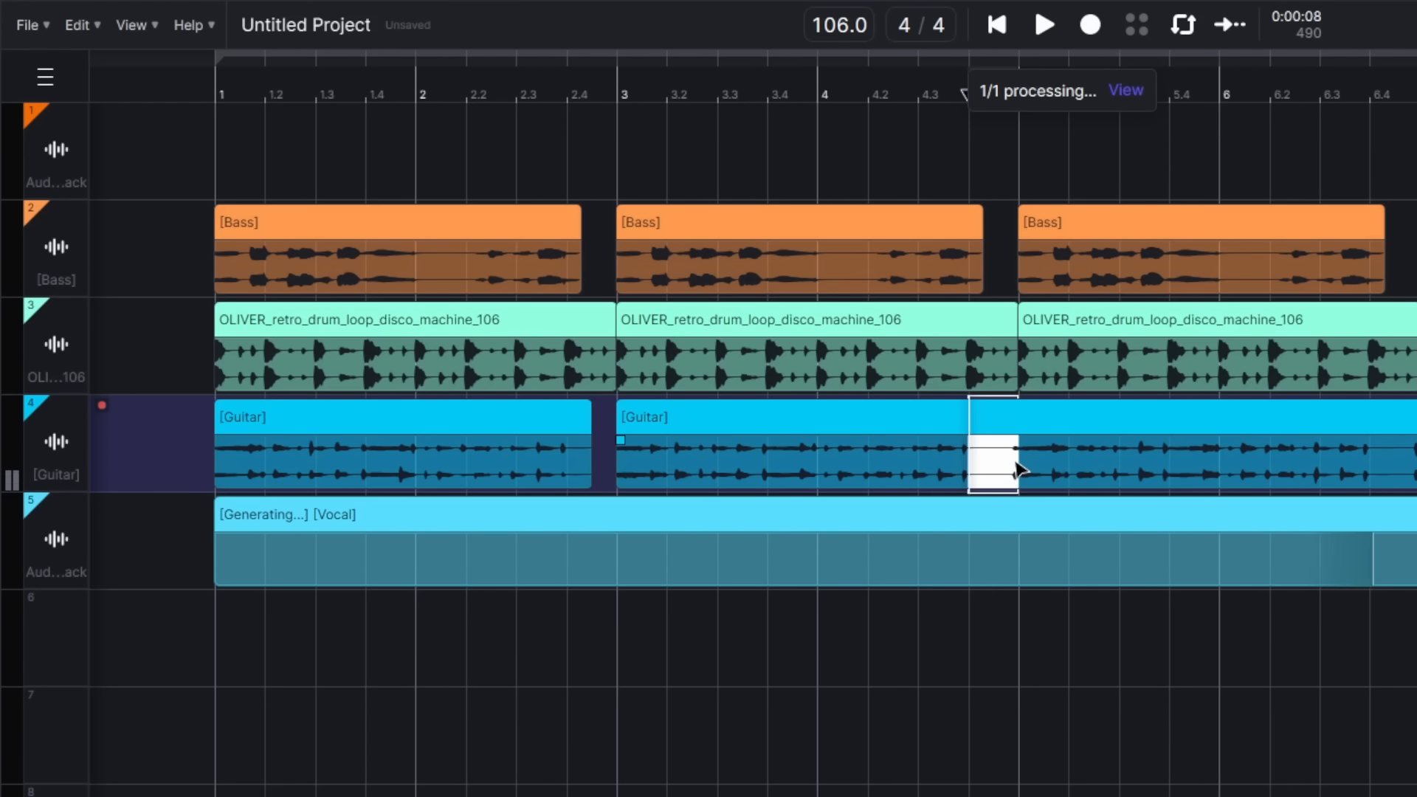
key(Delete)
click(386, 519)
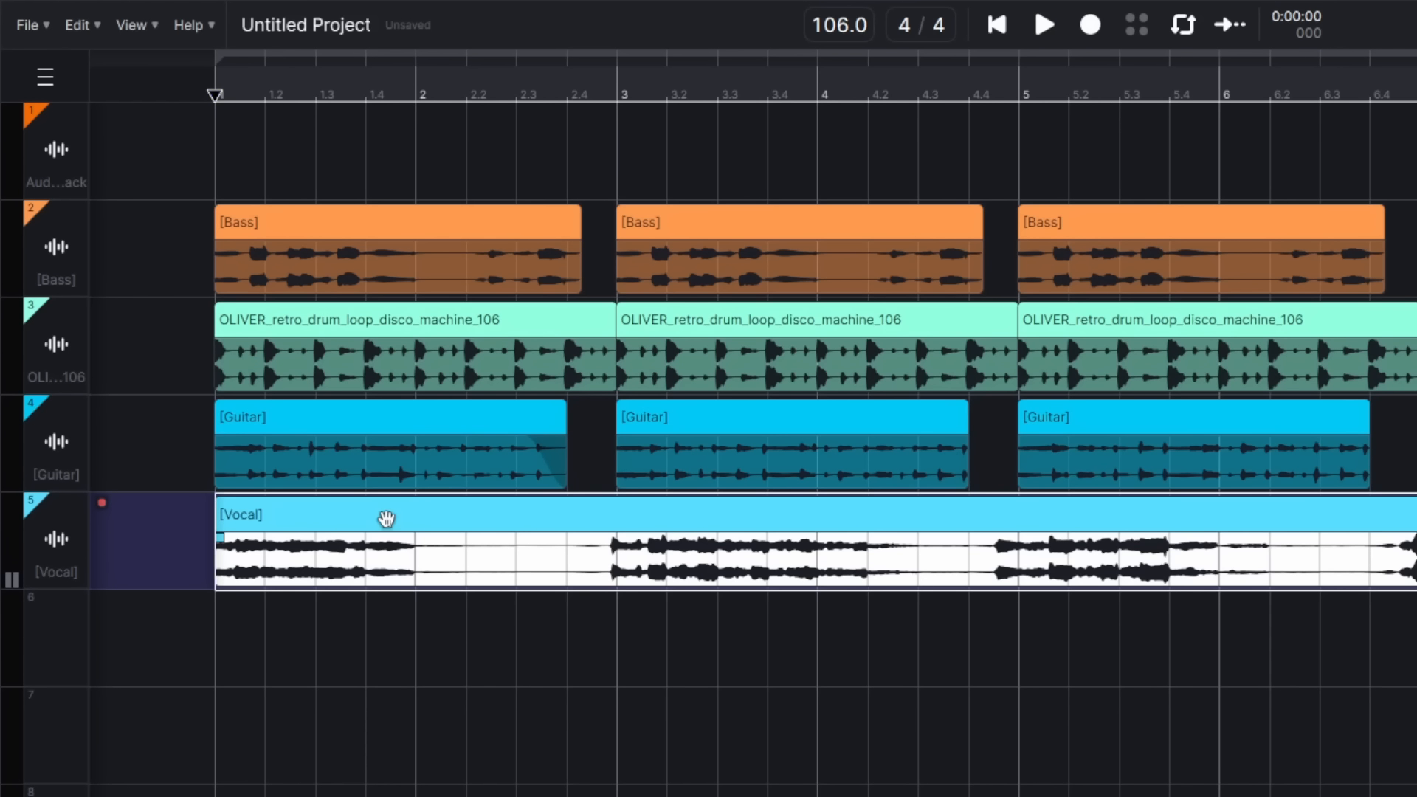
key(space)
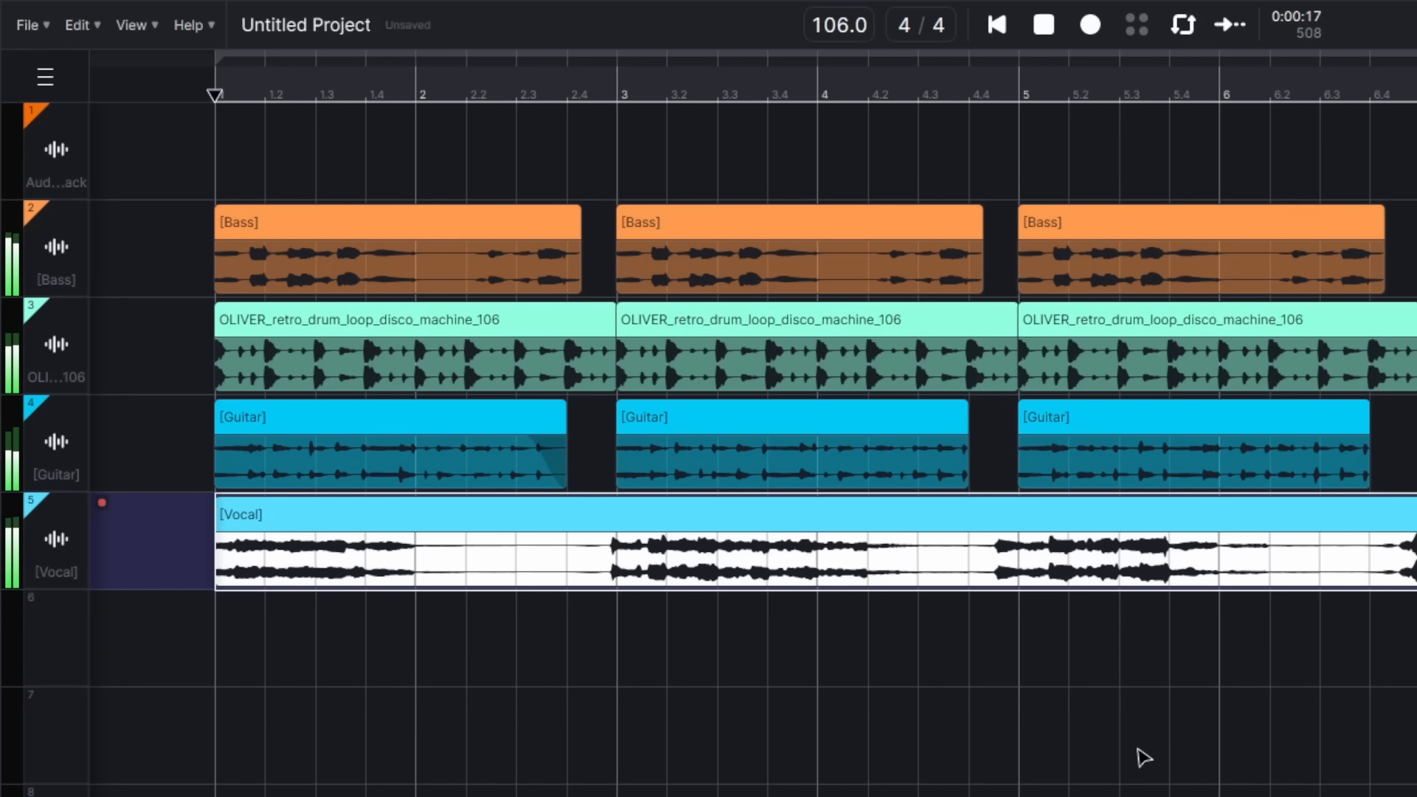
Step: Stop playback, zoom out to show more bars and turn on looping
key(space)
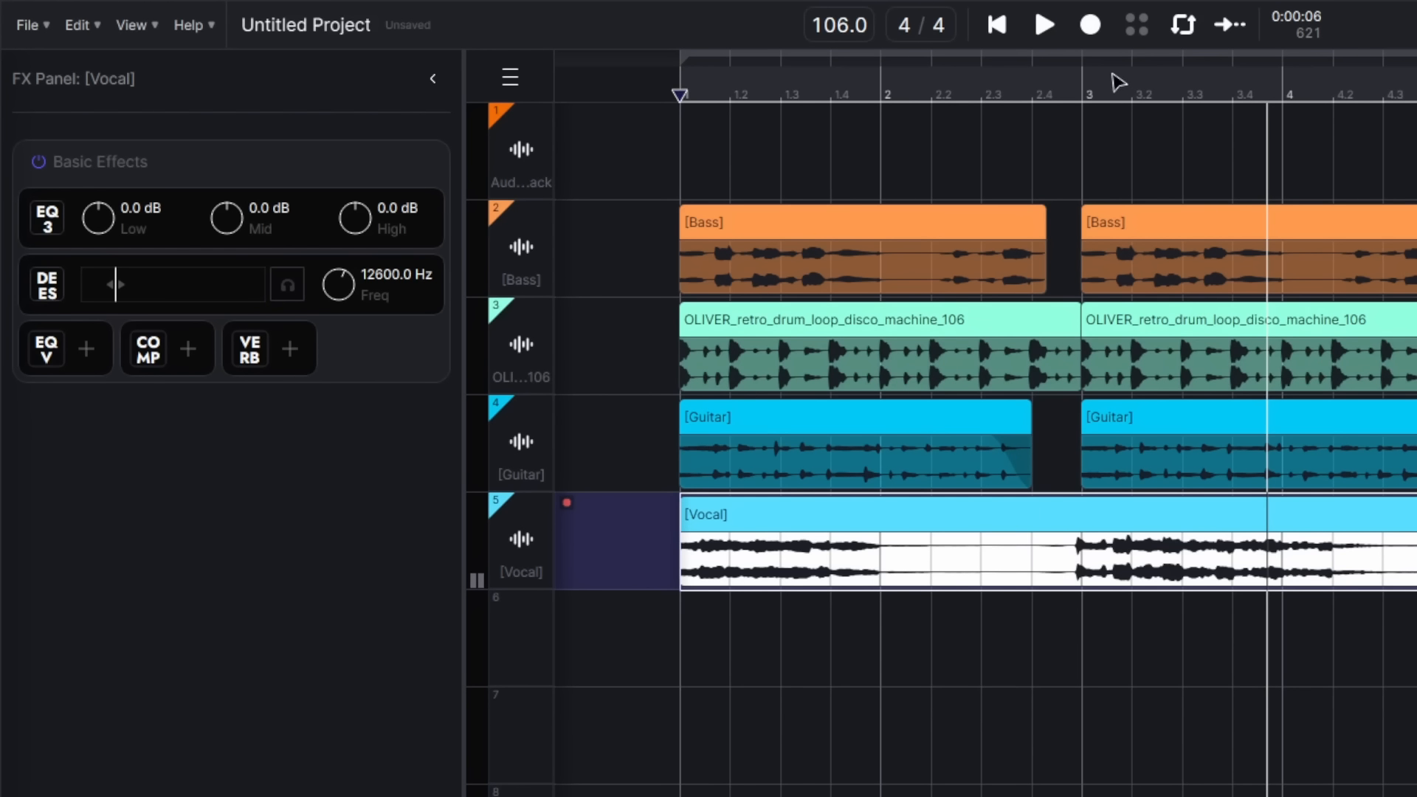
drag(1113, 74, 1152, 24)
click(1166, 52)
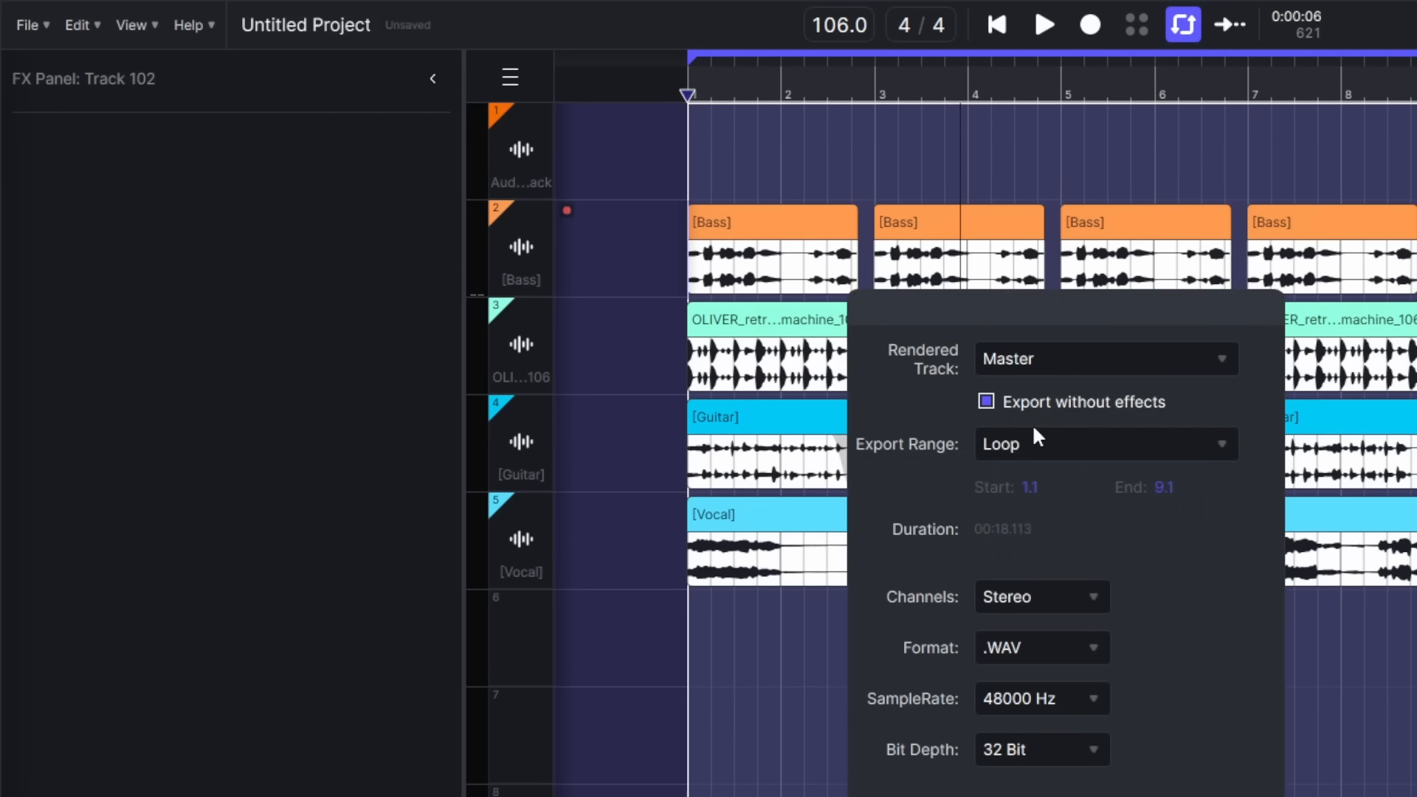
Step: Export the Whole Project as All Individual Tracks under the name 'sense my skin'
click(1001, 450)
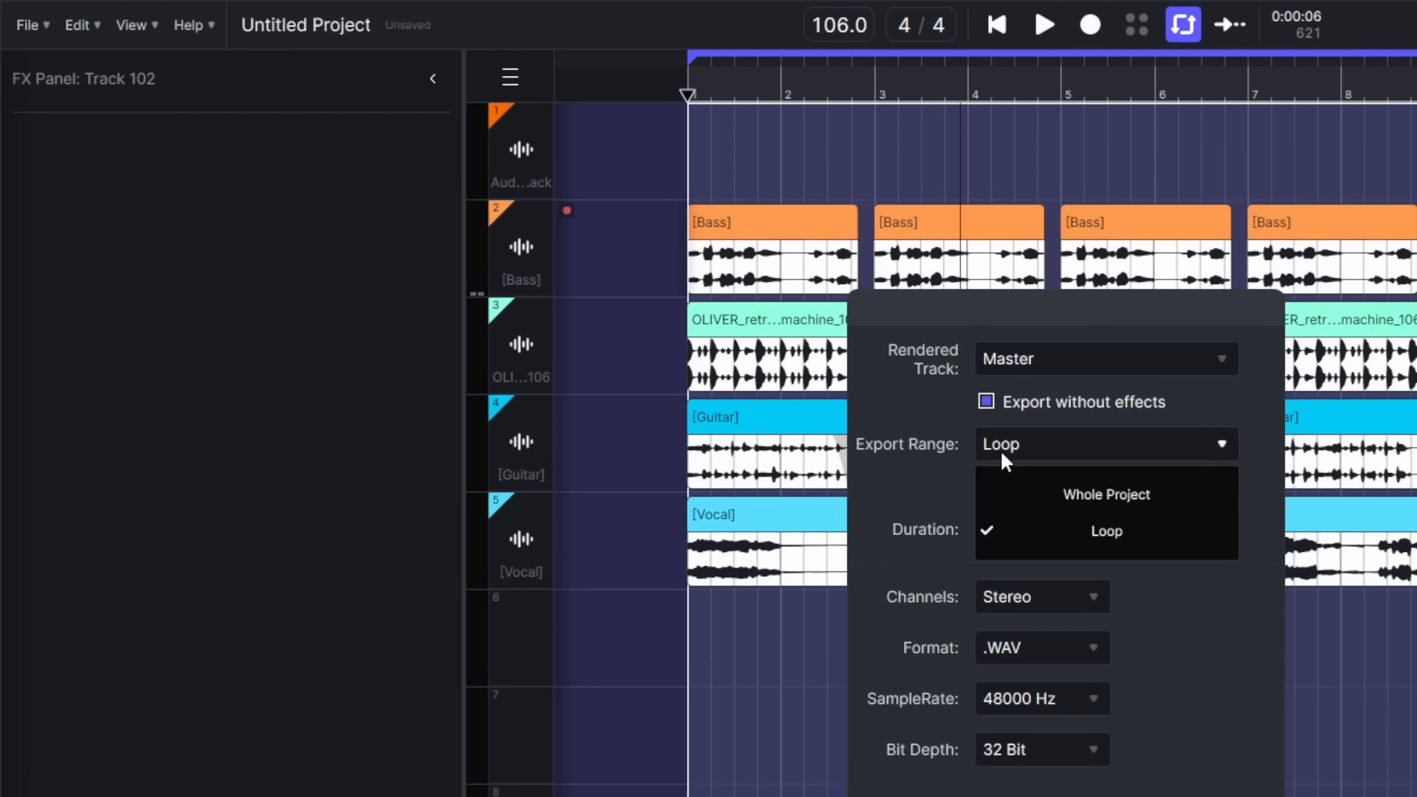
click(1051, 493)
click(1043, 359)
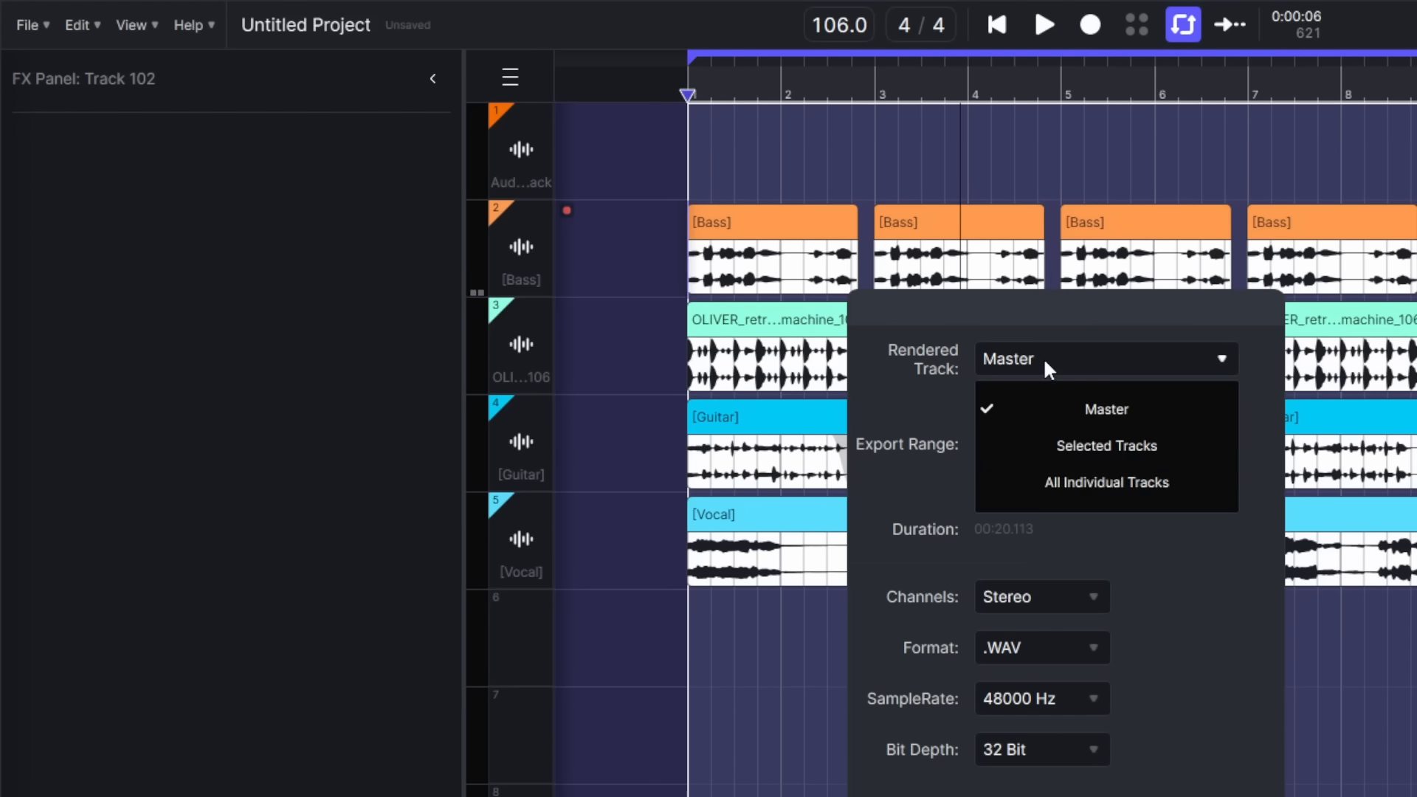
click(1116, 492)
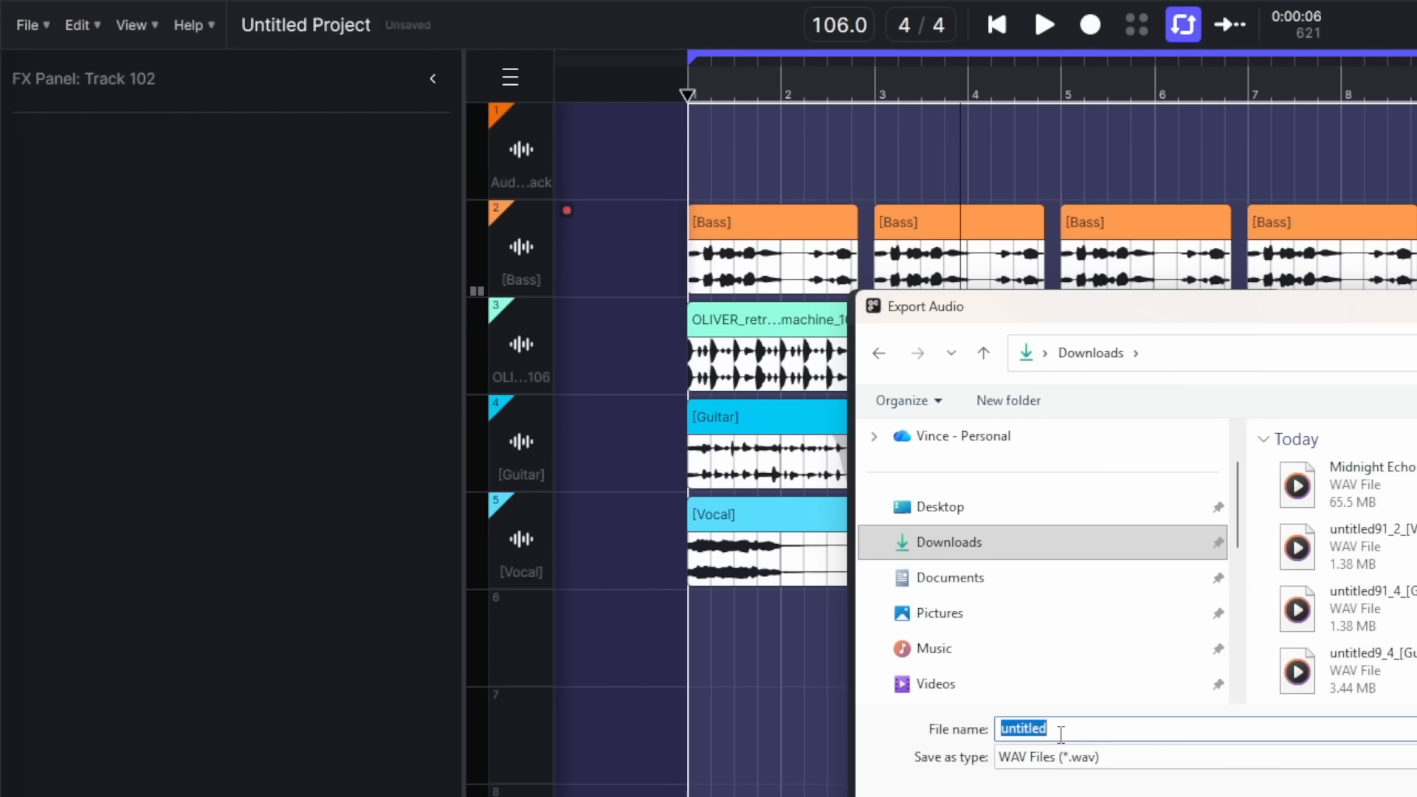
text(sense m)
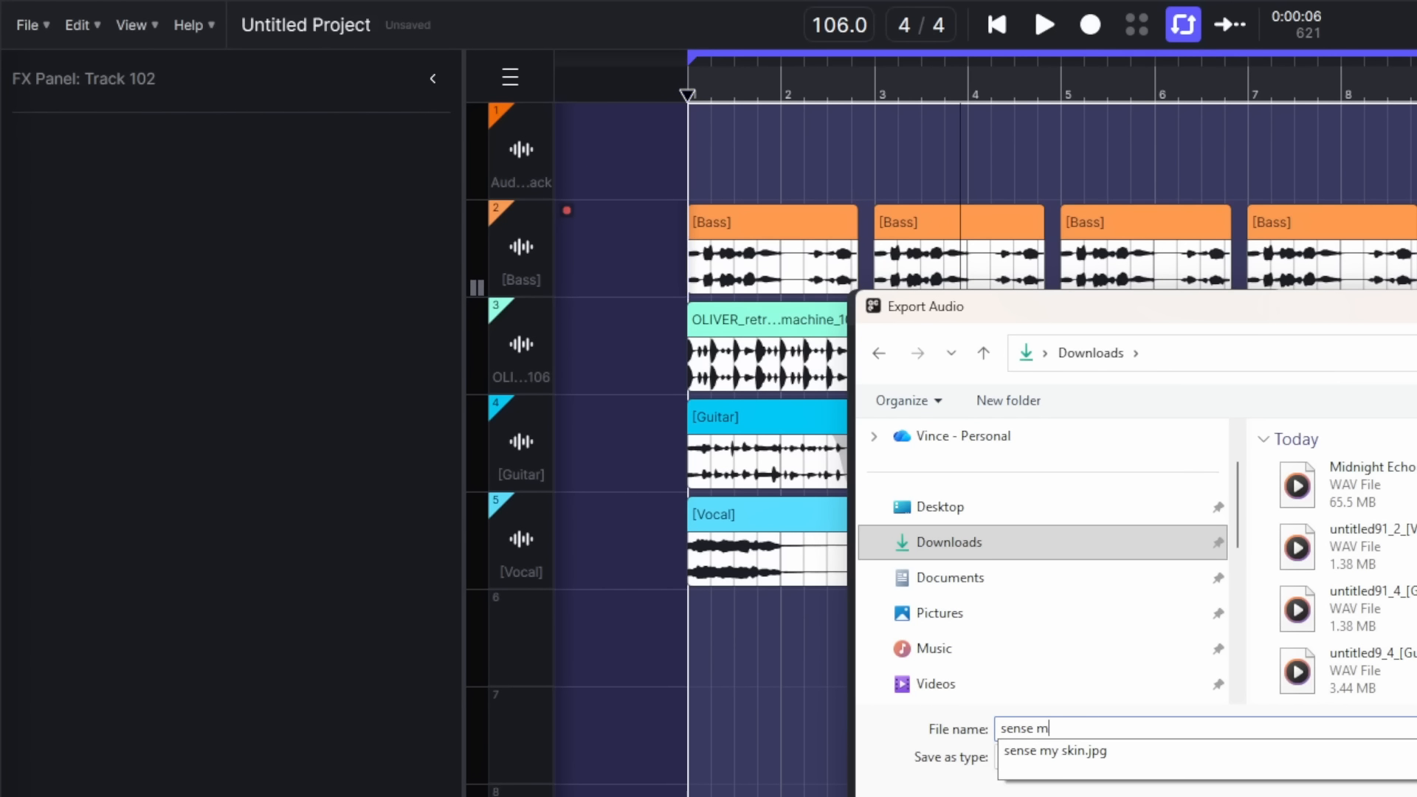
text(y skin)
key(Return)
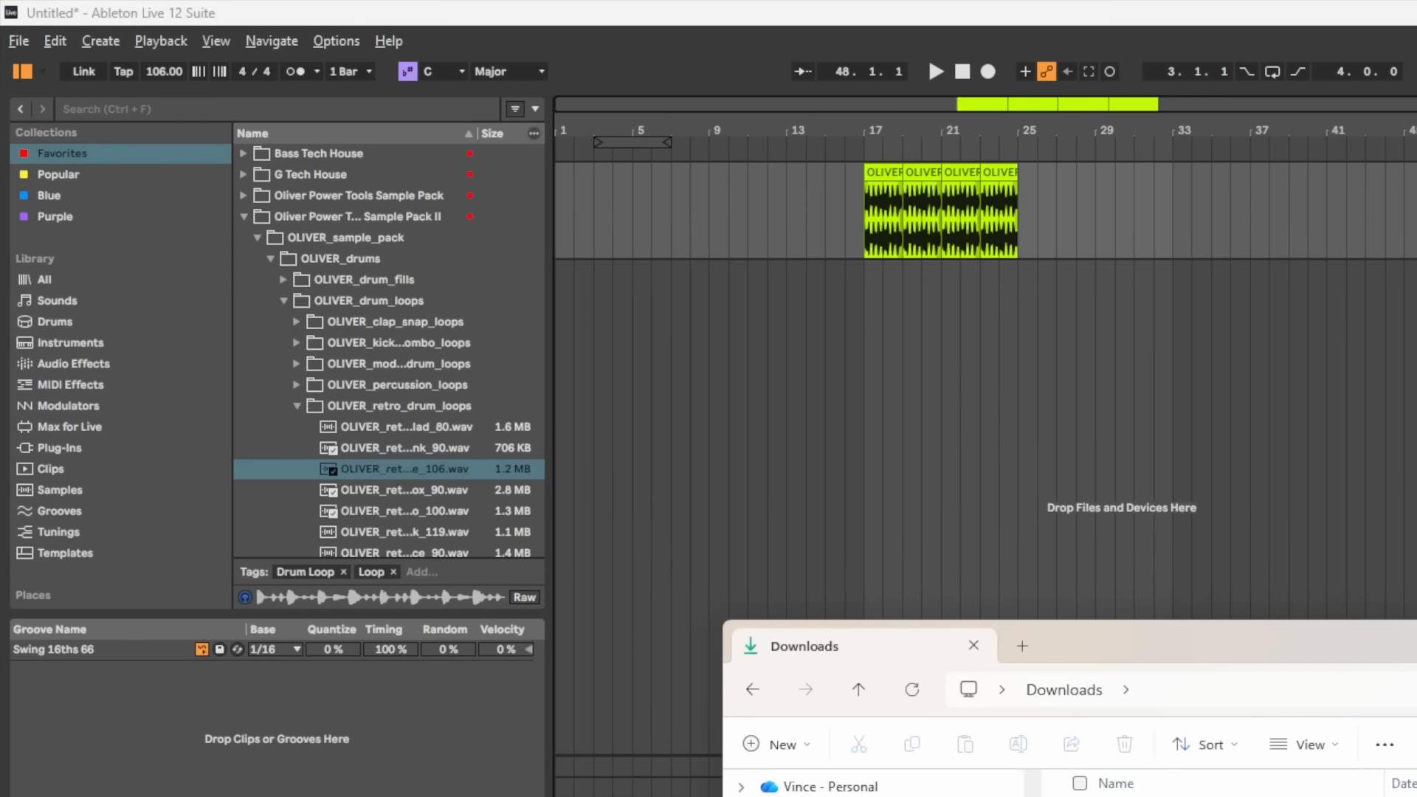
Step: Drag the exported Bass, Guitar and Vocal WAVs into the arrangement at bar 17 and play them
click(1152, 796)
drag(1151, 796, 860, 312)
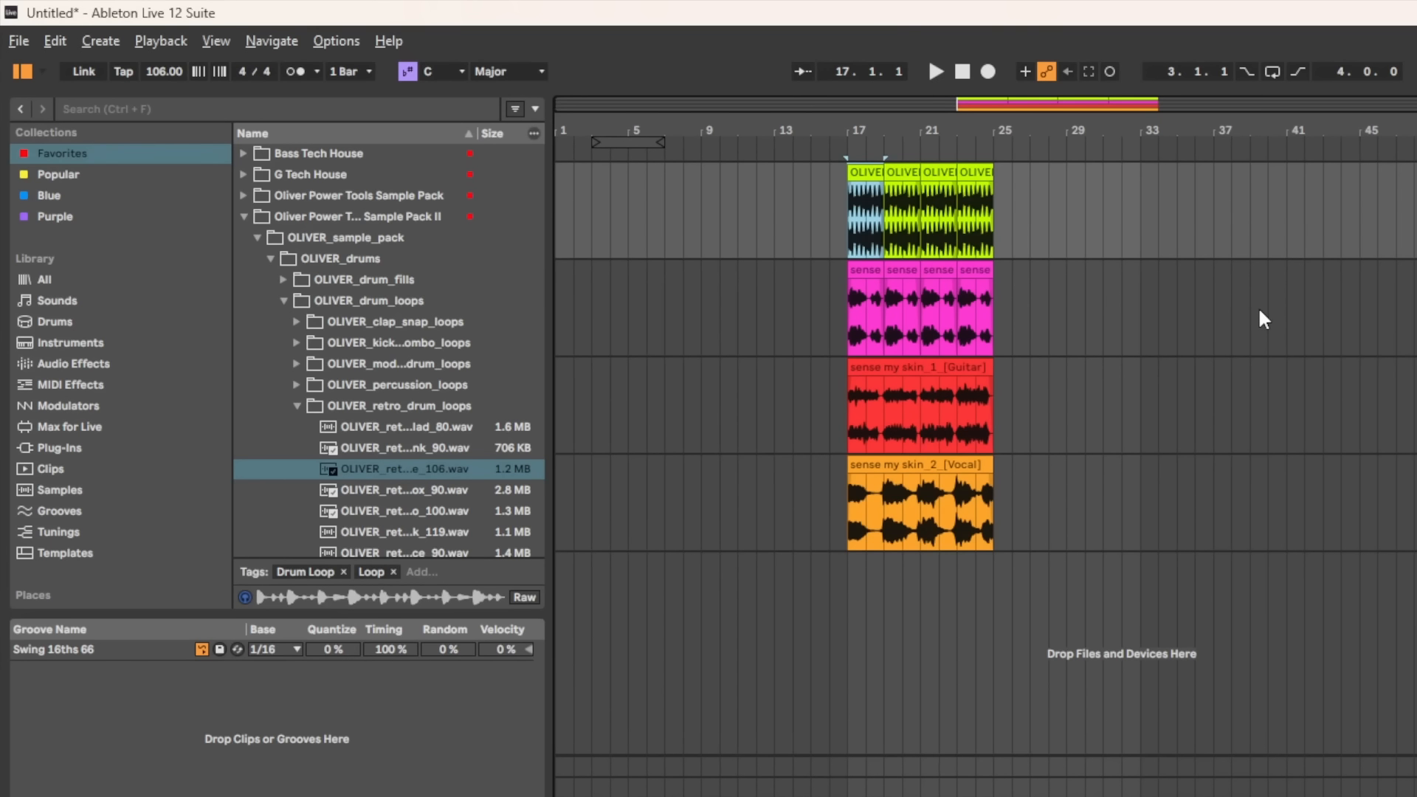
key(space)
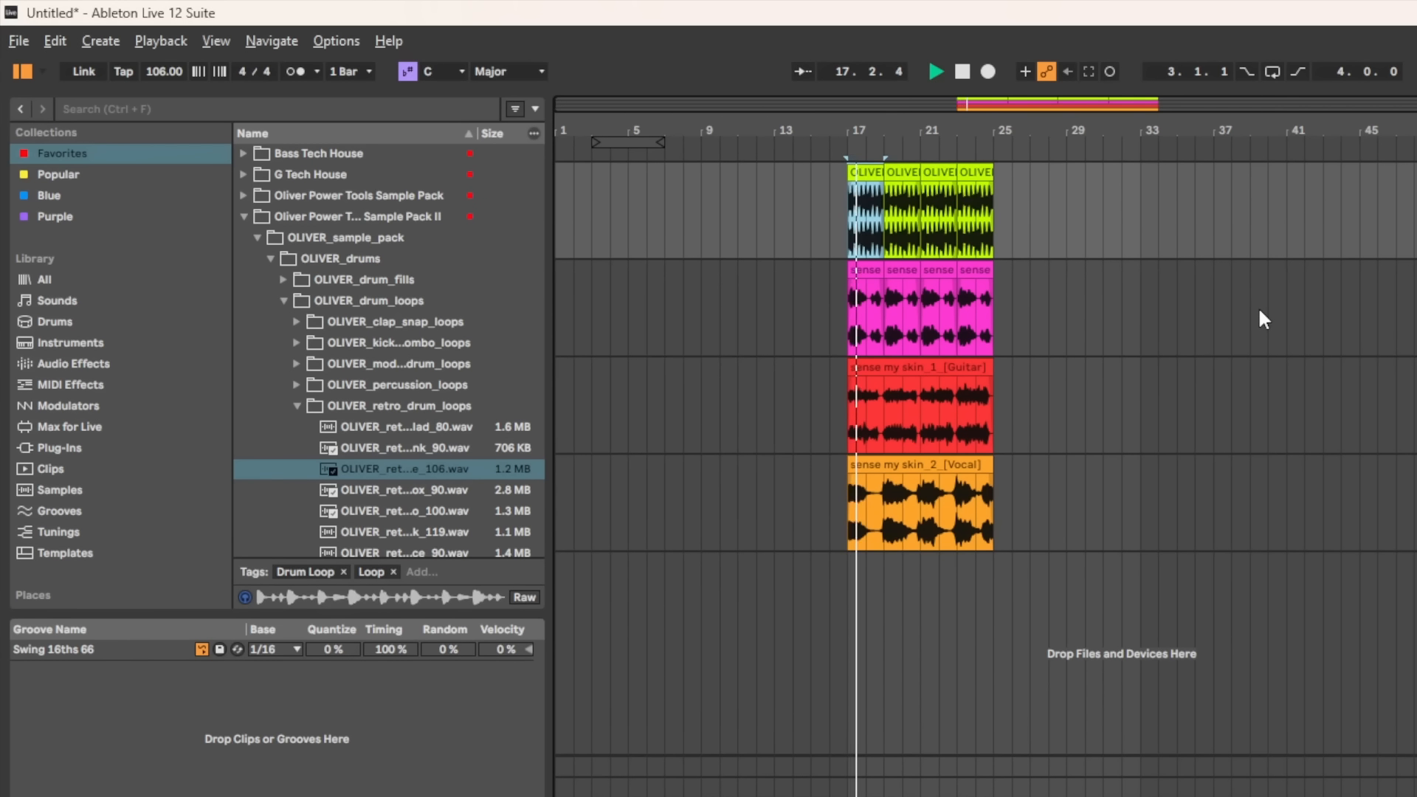
key(plus)
key(plus)
key(plus)
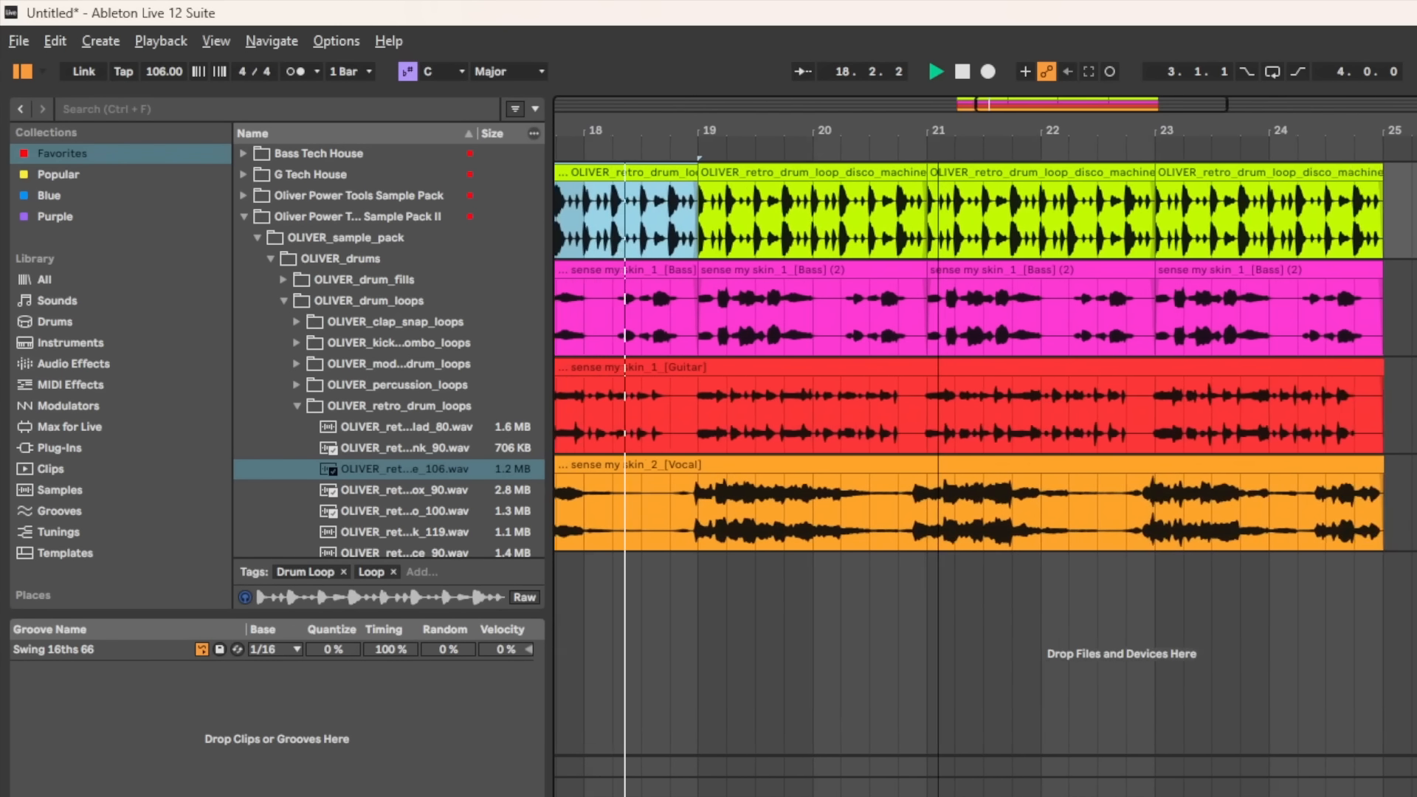
key(minus)
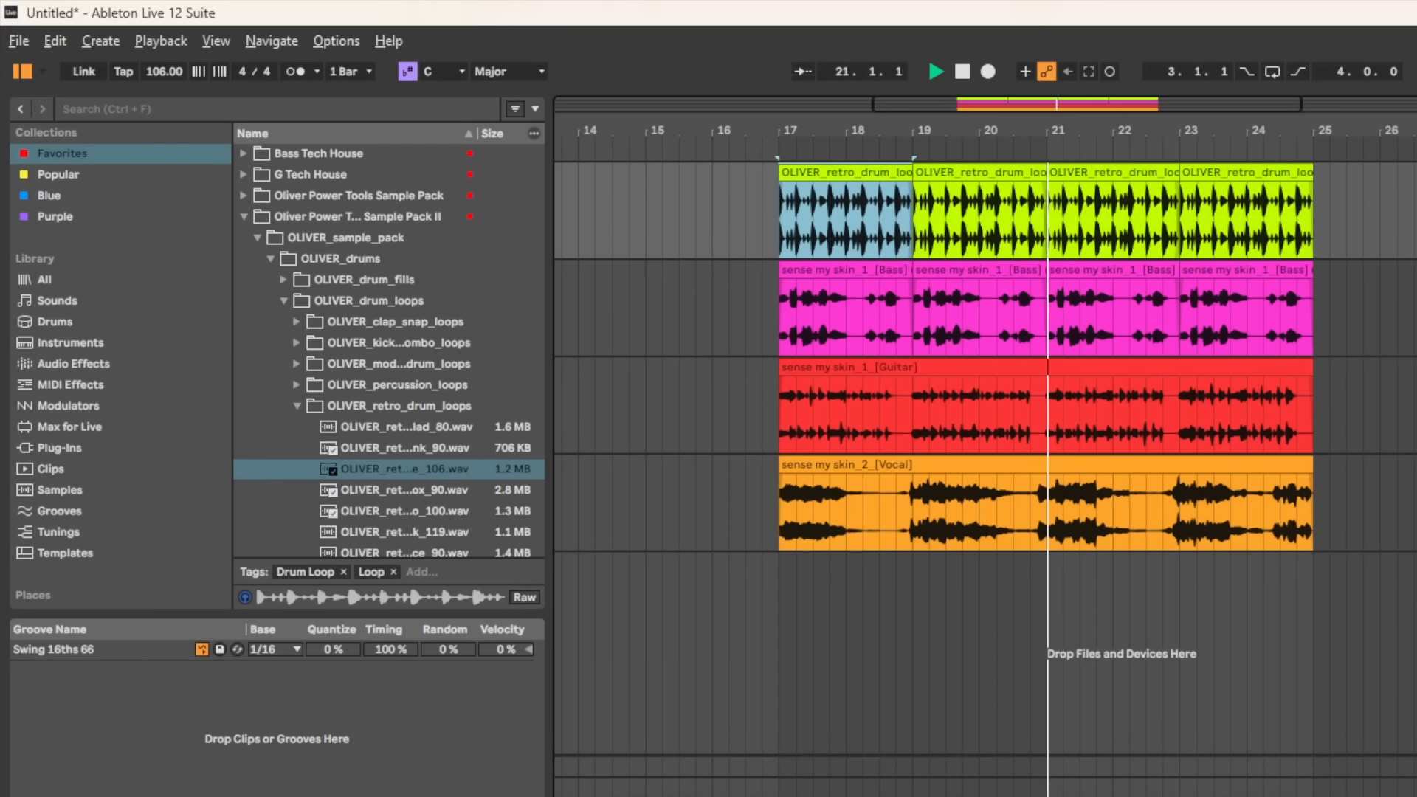
key(space)
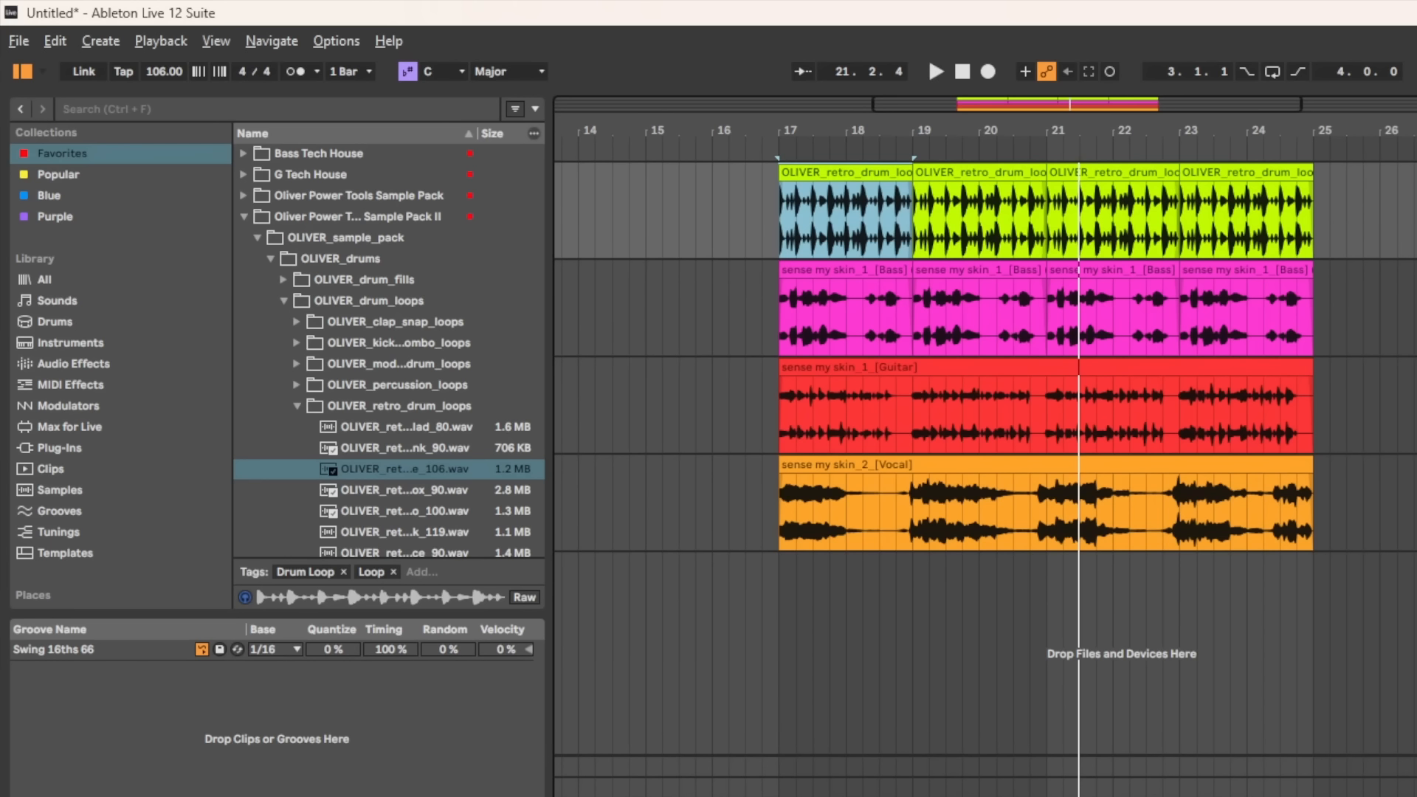
click(1409, 308)
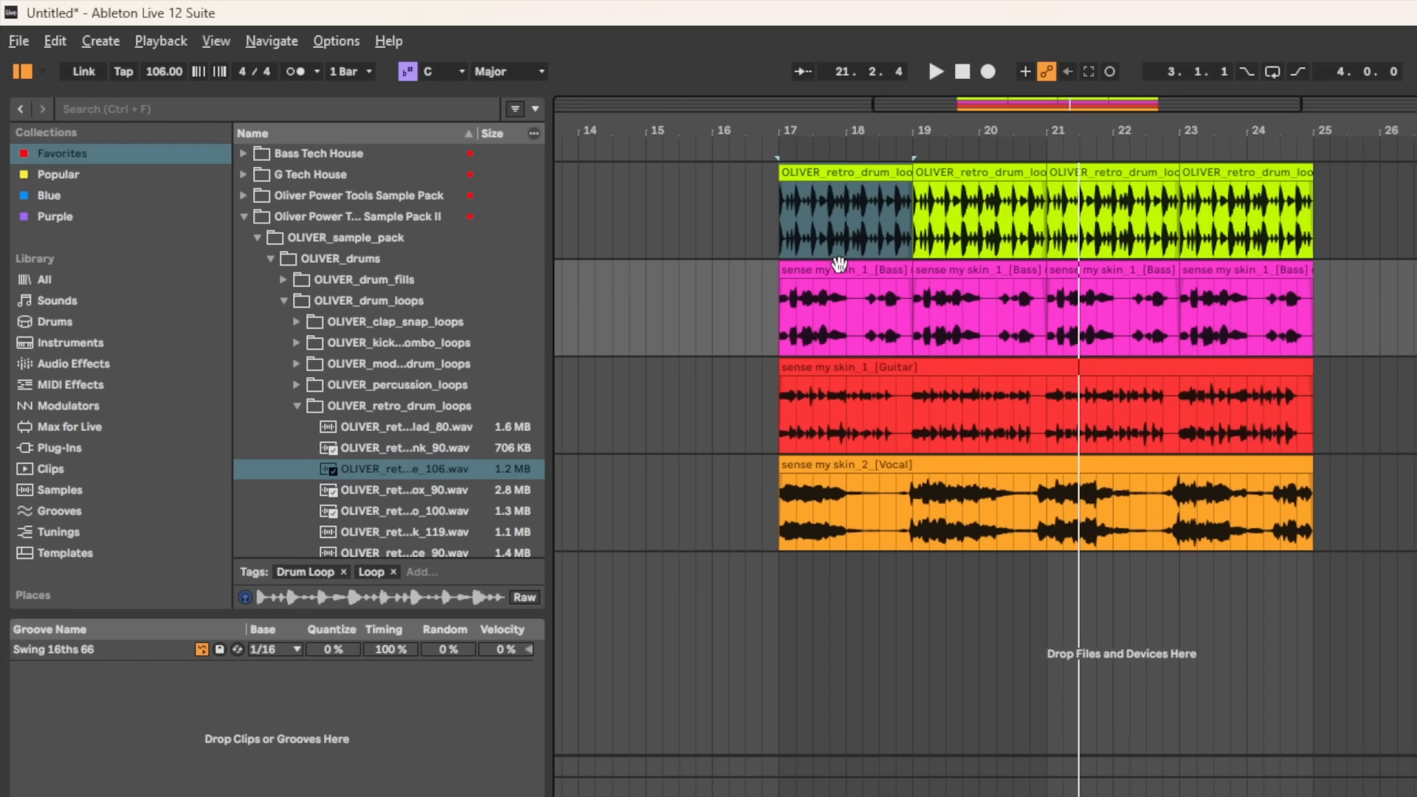
click(840, 264)
key(space)
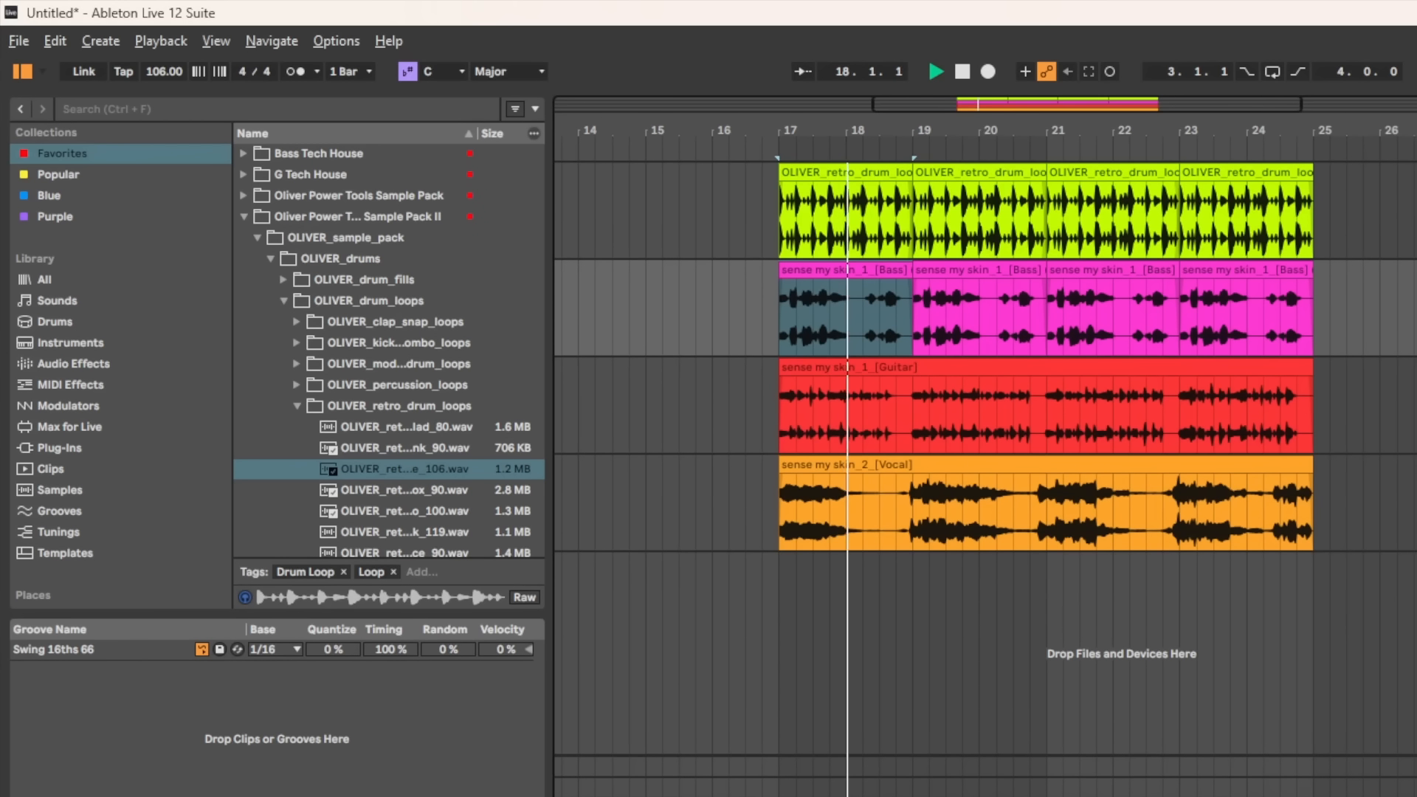
key(space)
key(Down)
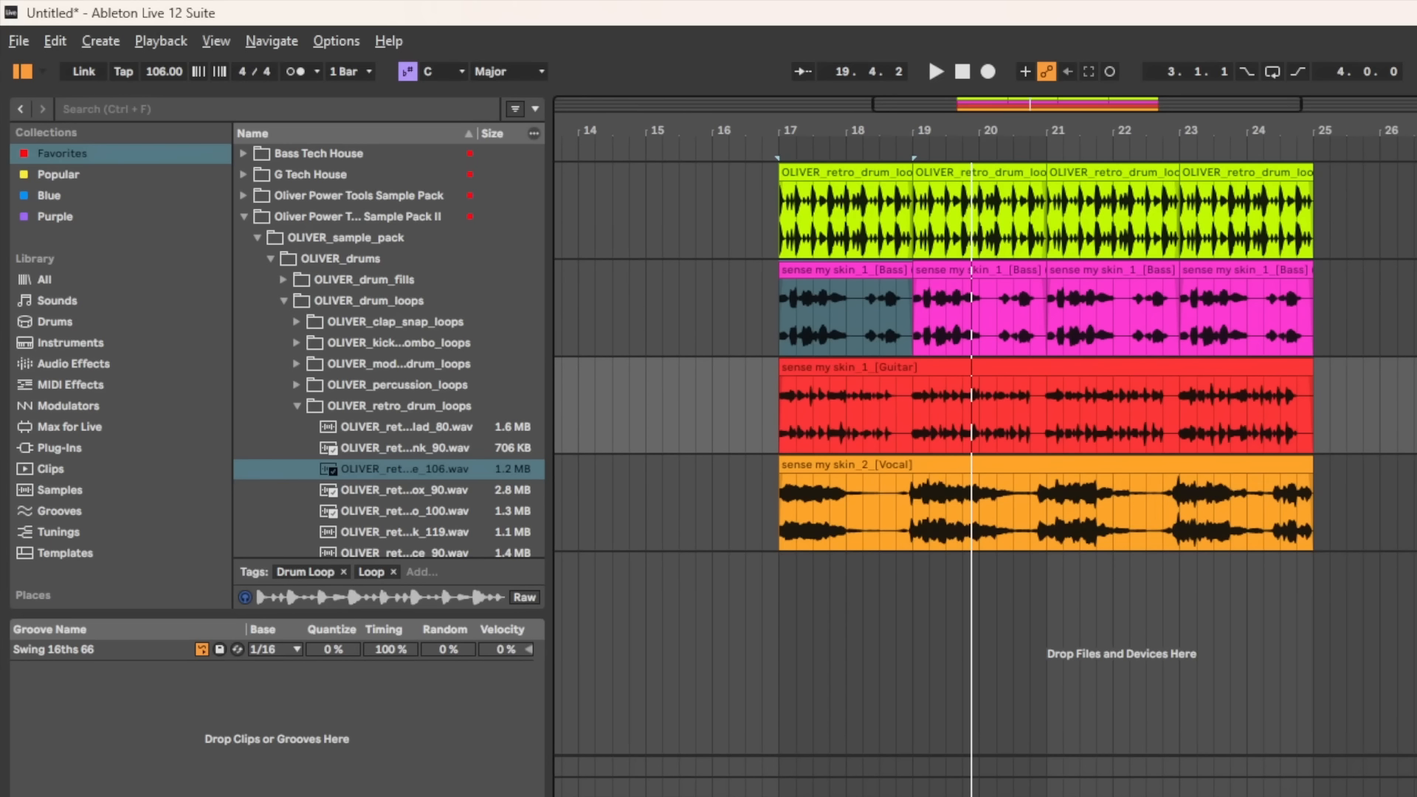
key(space)
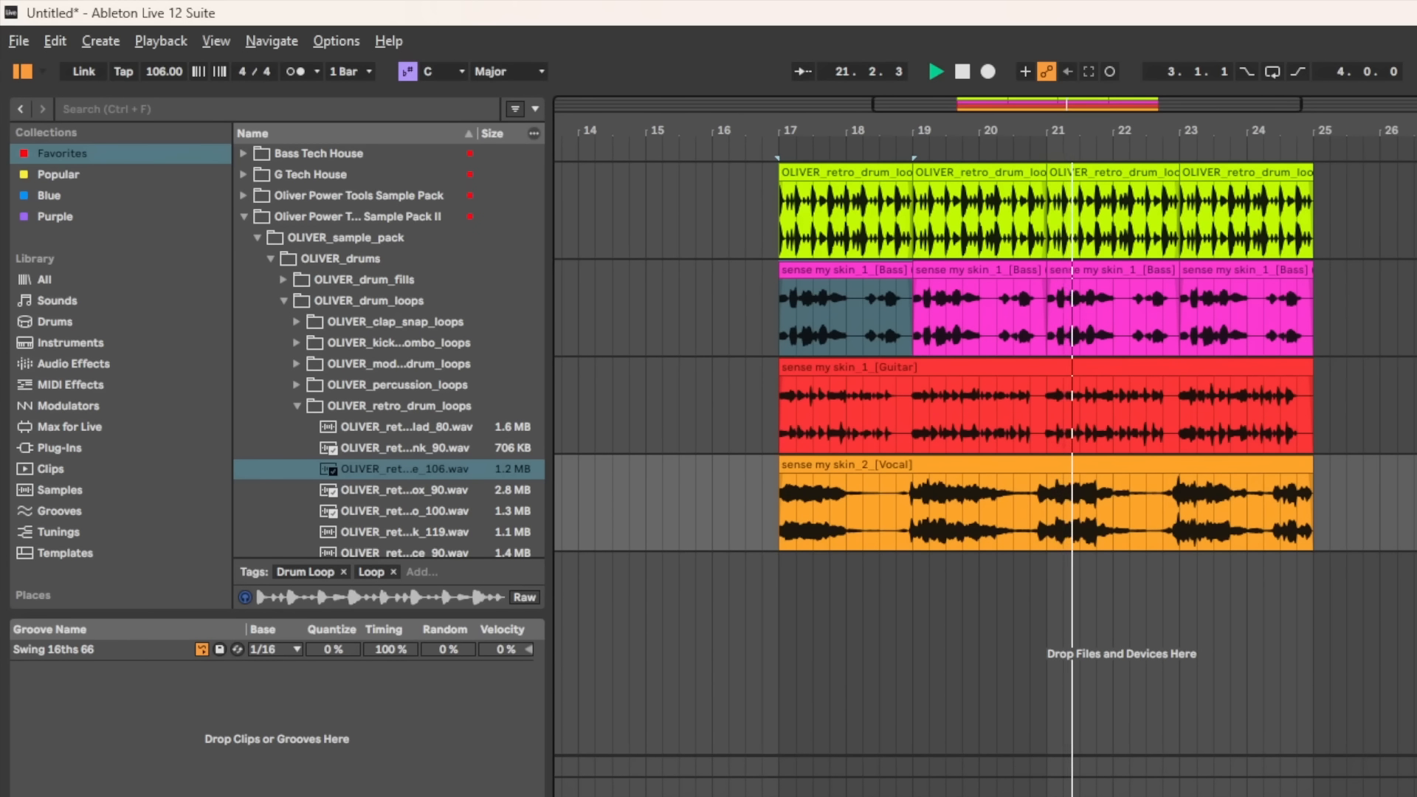
key(space)
click(135, 109)
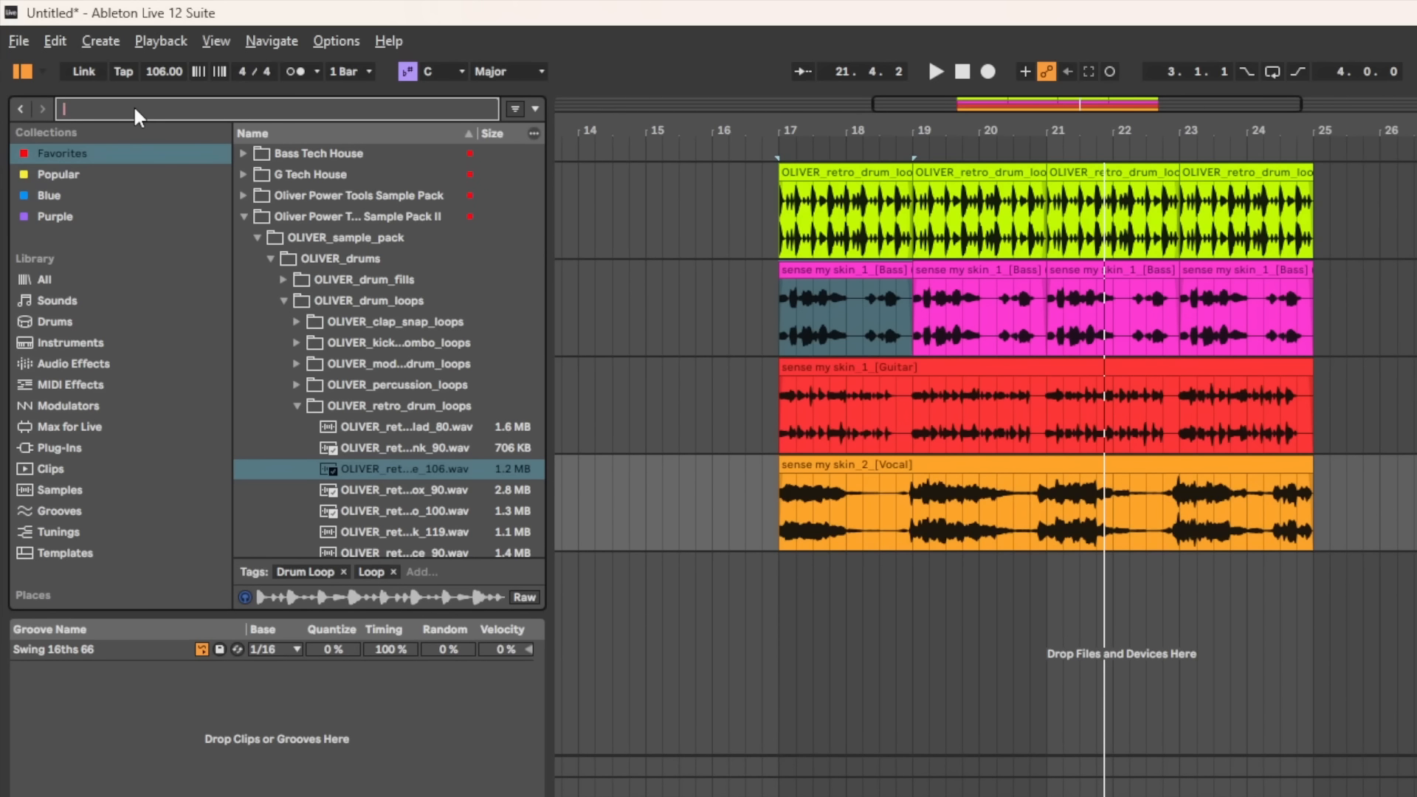